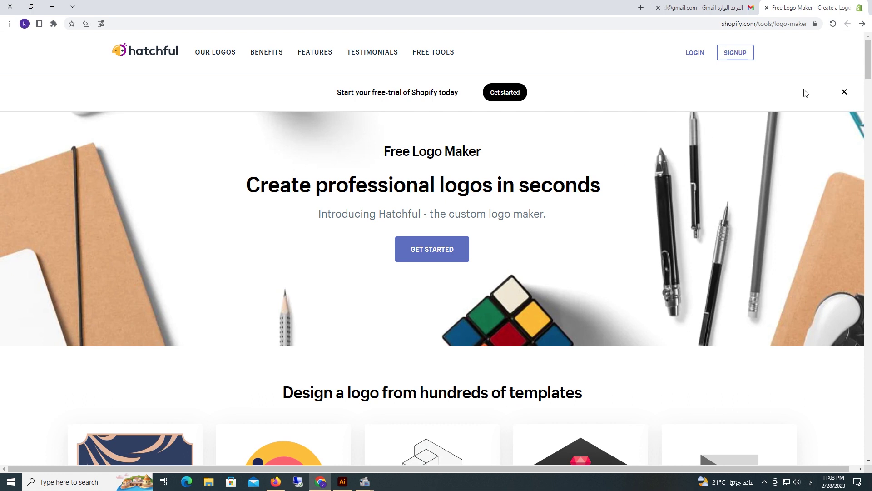
# Start a new logo and continue with Sports and rec as the business space
pyautogui.click(437, 254)
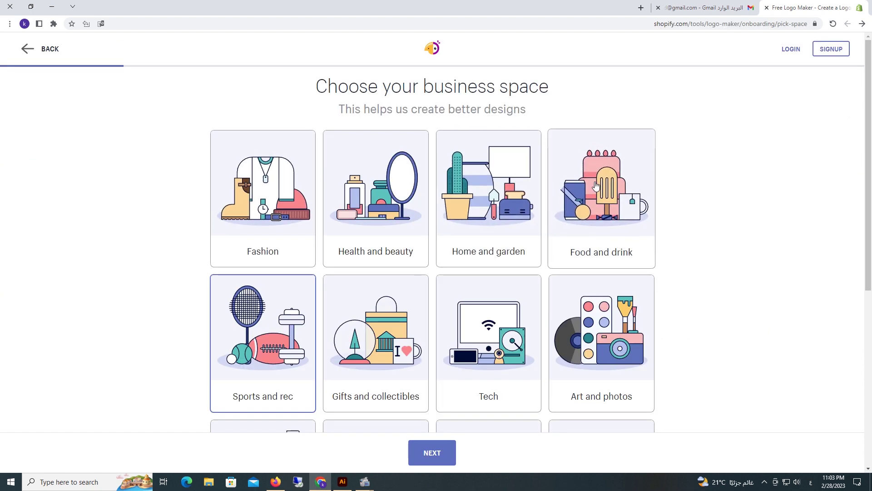
pyautogui.scroll(-2, 596, 185)
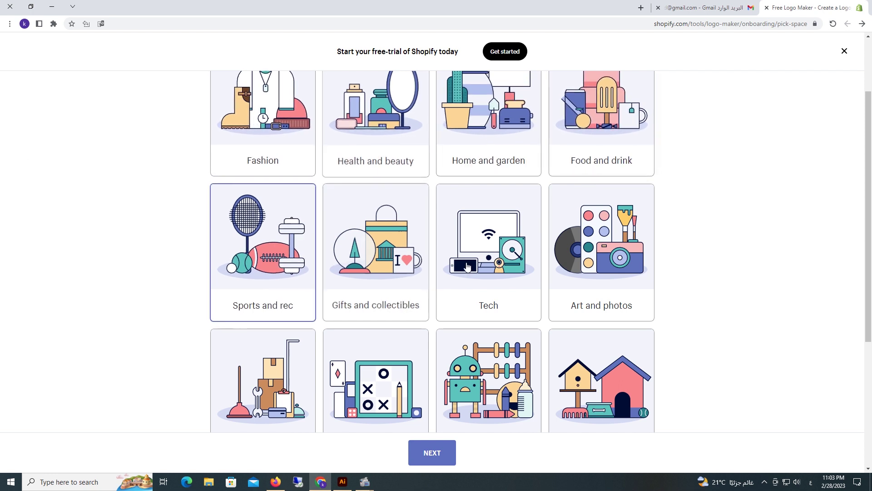
pyautogui.scroll(-2, 597, 195)
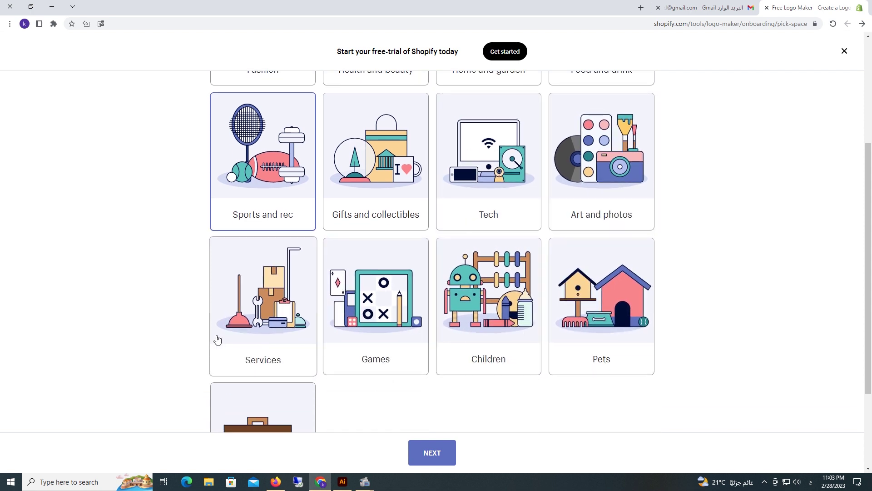
pyautogui.scroll(-3, 405, 285)
pyautogui.scroll(4, 406, 284)
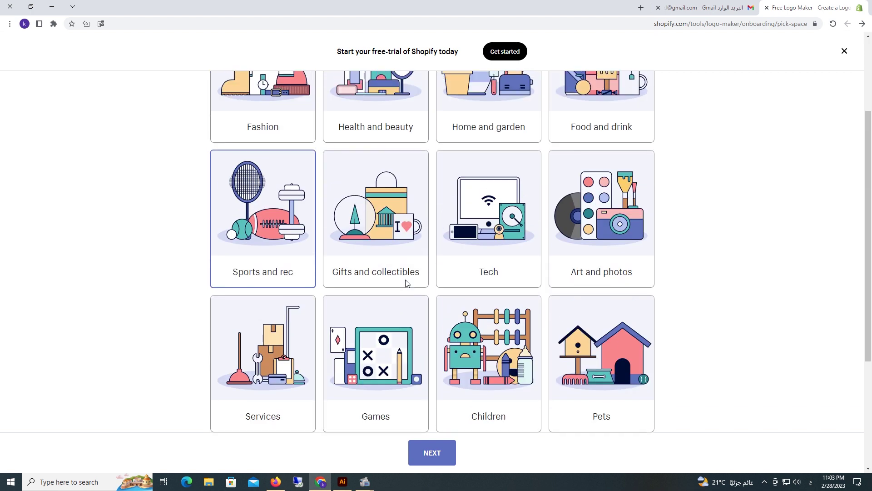
pyautogui.scroll(1, 406, 284)
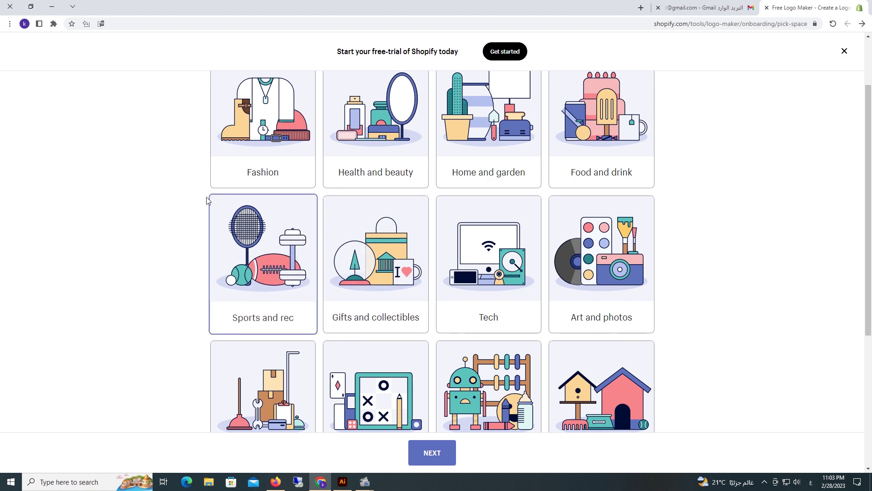
pyautogui.click(432, 453)
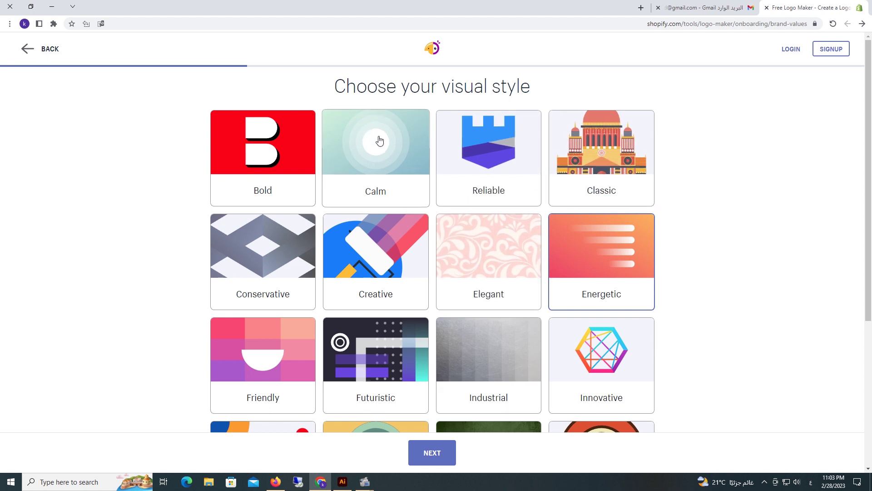
# Keep Energetic as the logo's visual style and continue to the business name page
pyautogui.scroll(-2, 568, 200)
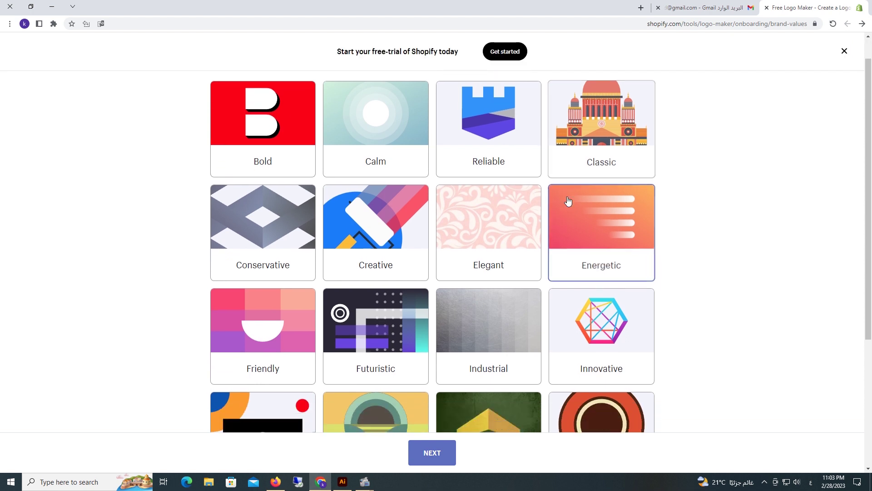
pyautogui.scroll(-1, 568, 204)
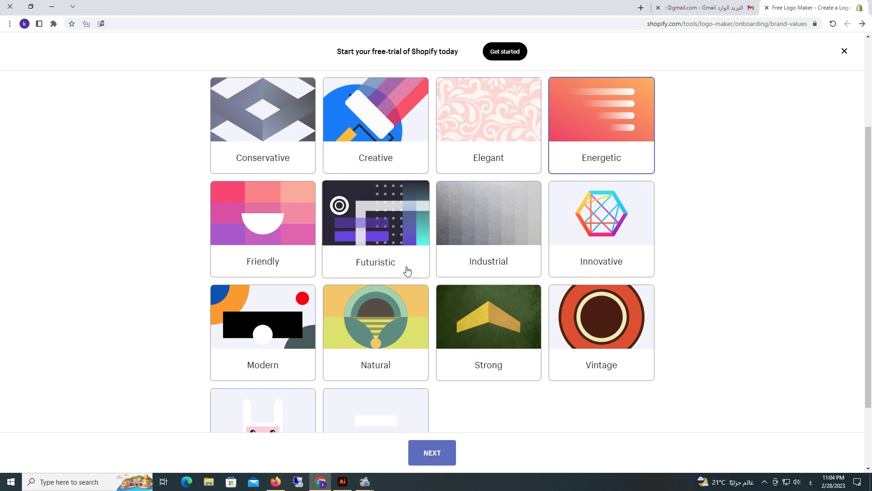
pyautogui.scroll(3, 407, 271)
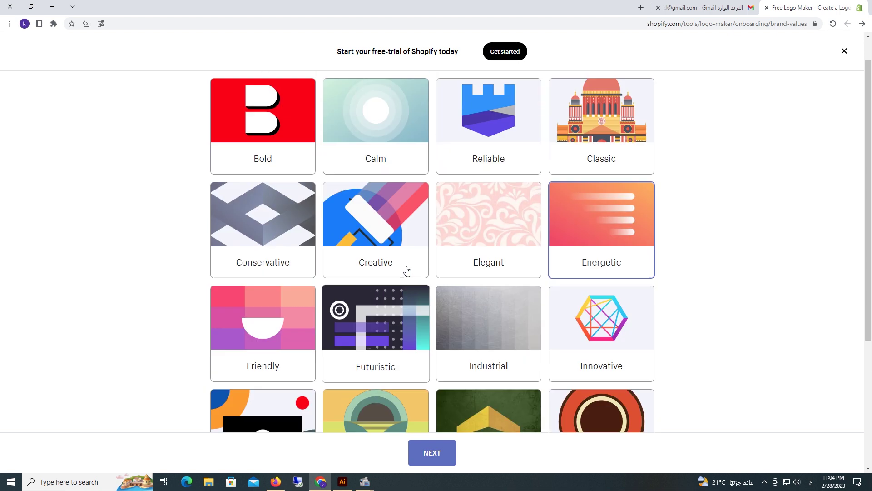
pyautogui.click(427, 459)
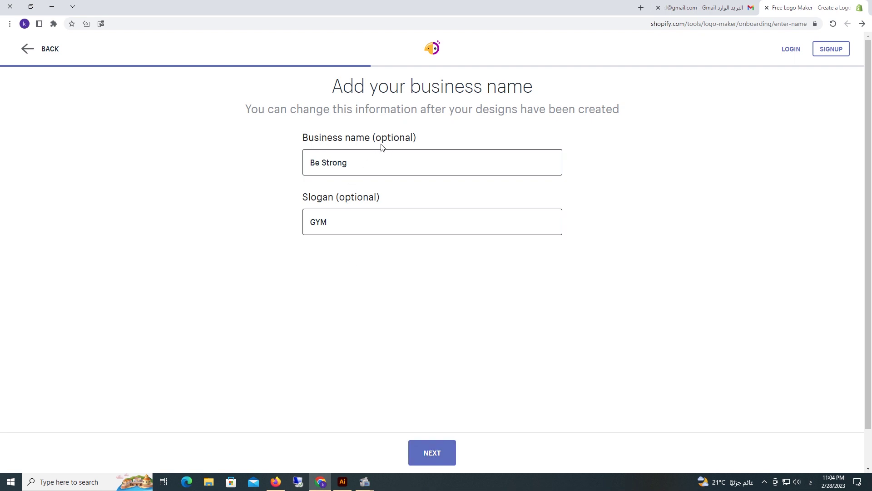
# Replace the business name with TENNIS and the slogan with TENNIS SHOP, and continue to the logo usage page
pyautogui.doubleClick(373, 169)
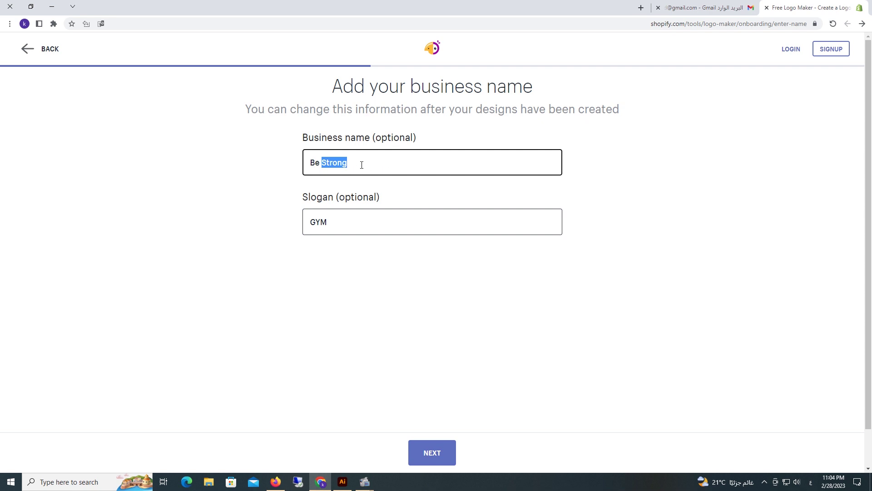
pyautogui.moveTo(362, 165); pyautogui.dragTo(229, 170)
pyautogui.press('BackSpace')
pyautogui.doubleClick(331, 224)
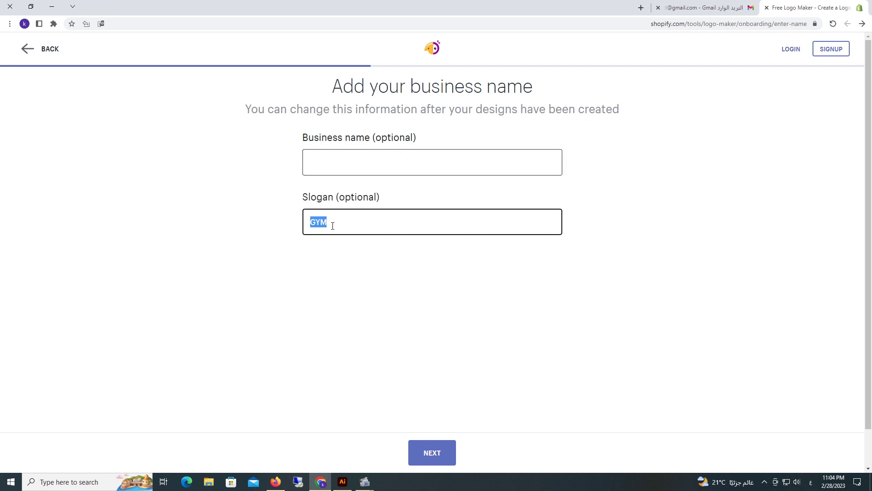
pyautogui.press('BackSpace')
pyautogui.click(335, 164)
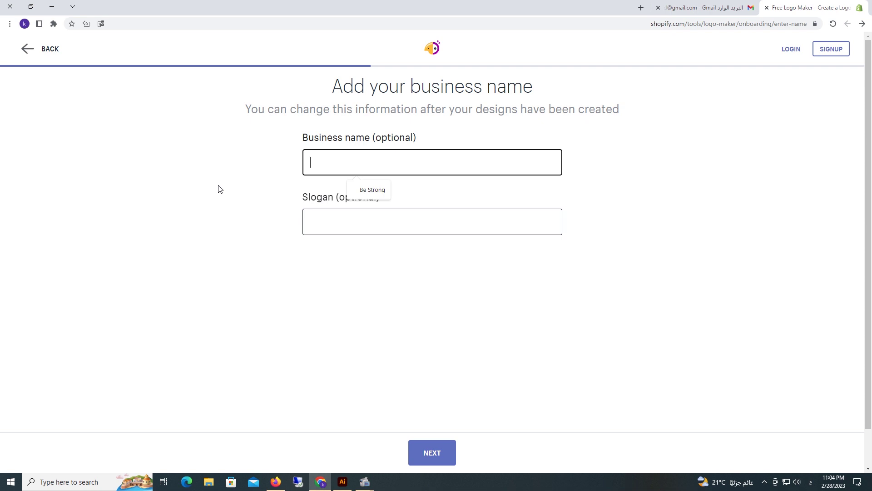
pyautogui.hotkey('alt', 'shift')
pyautogui.write('TENNIS')
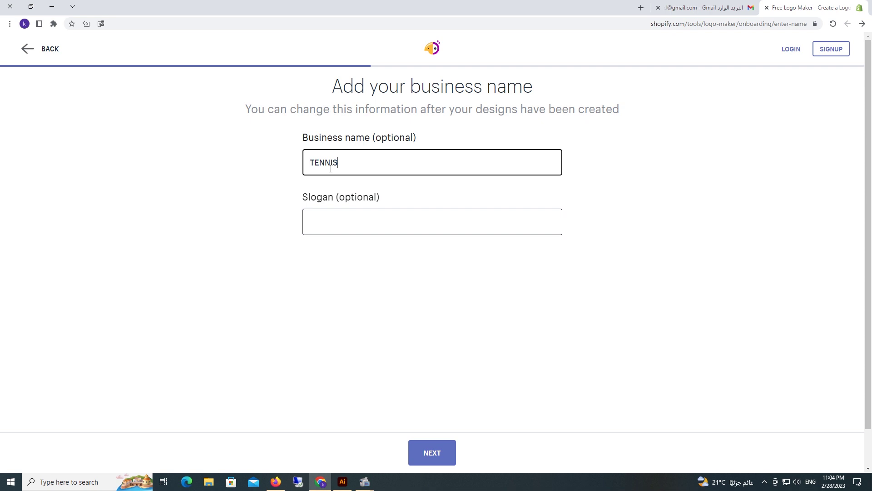
pyautogui.click(329, 223)
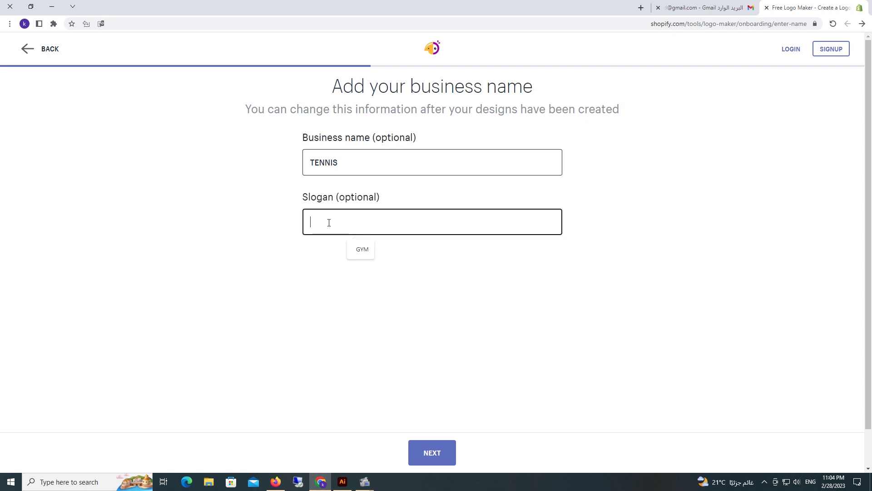
pyautogui.write('TENNIS SHOP')
pyautogui.click(434, 454)
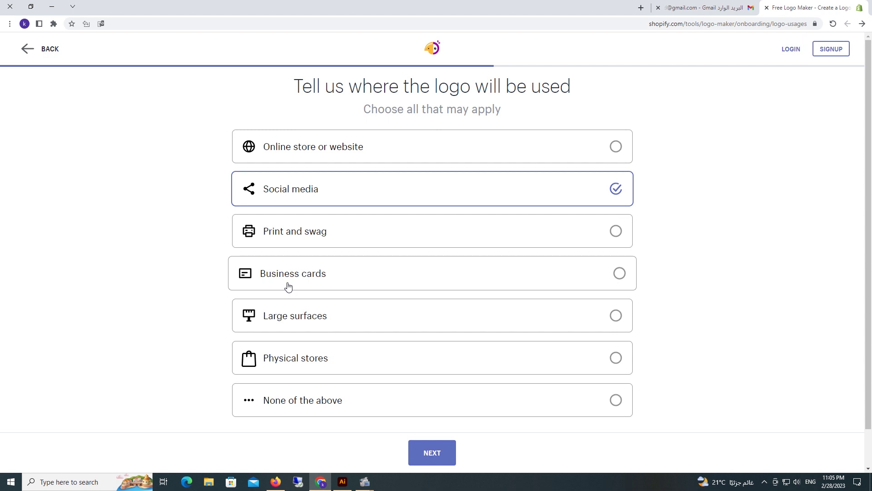
# Add Online store or website and Business cards to the selected logo uses and generate the logo suggestions
pyautogui.click(396, 149)
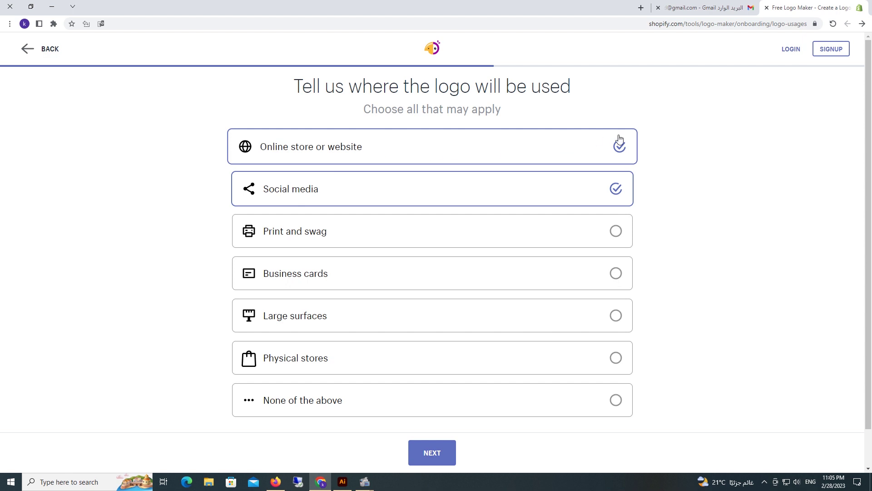
pyautogui.click(616, 274)
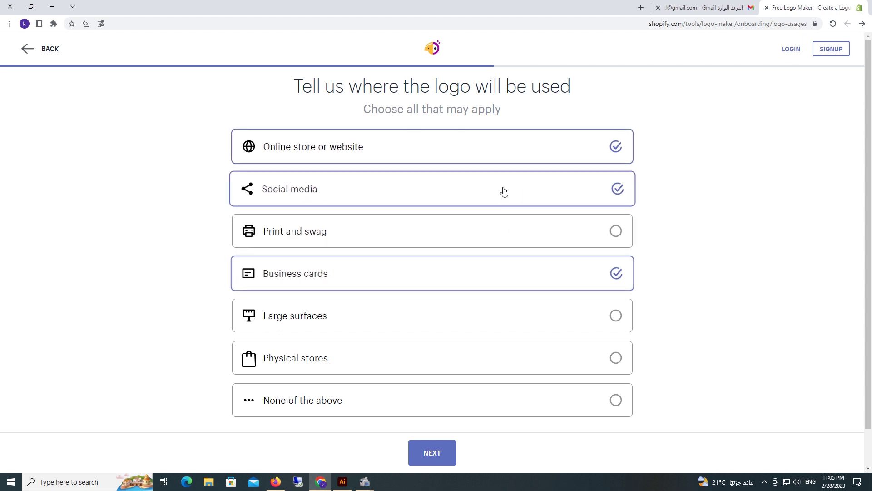
pyautogui.click(426, 462)
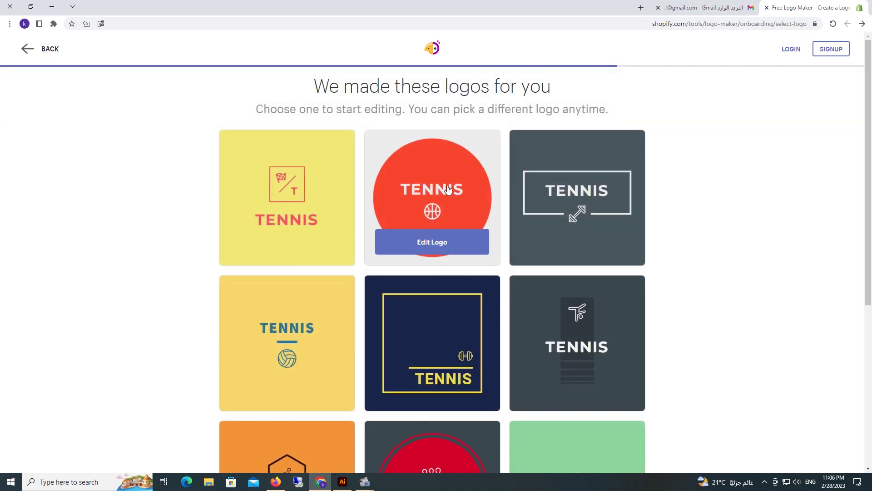
# Browse the suggested logos and open the light blue circular design with the tennis racket for editing
pyautogui.scroll(-1, 448, 189)
pyautogui.scroll(-4, 448, 189)
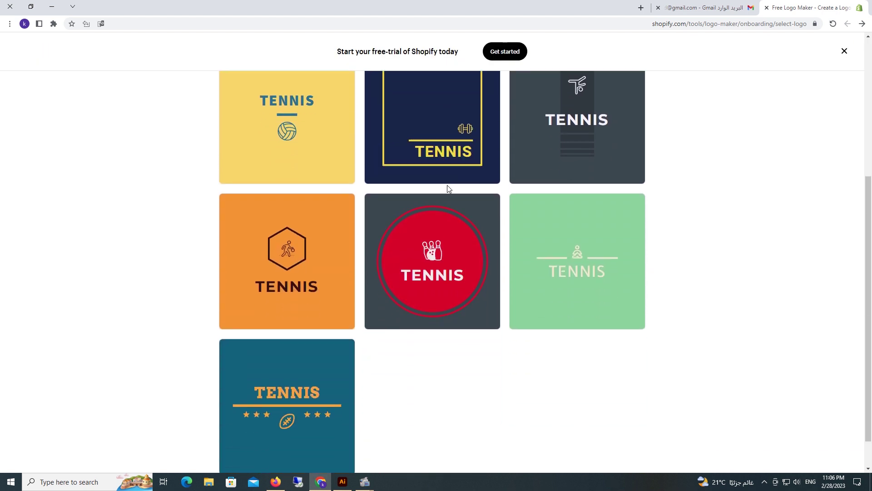
pyautogui.scroll(-2, 448, 186)
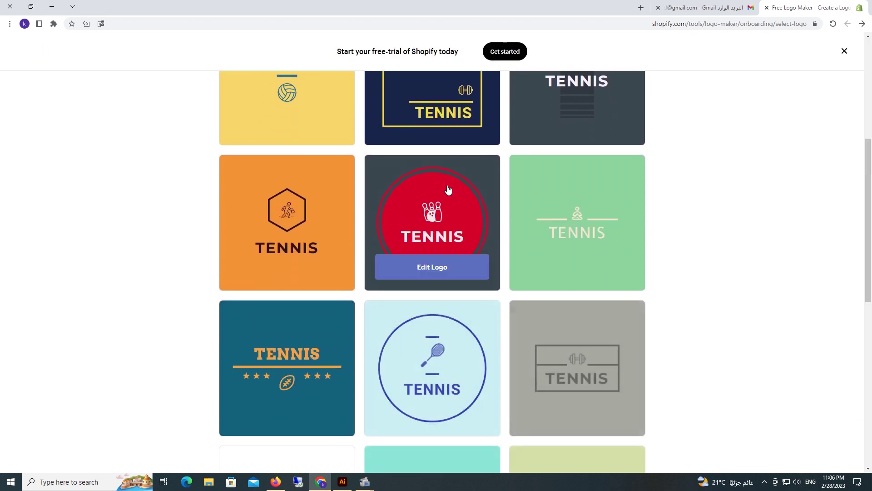
pyautogui.scroll(-3, 448, 189)
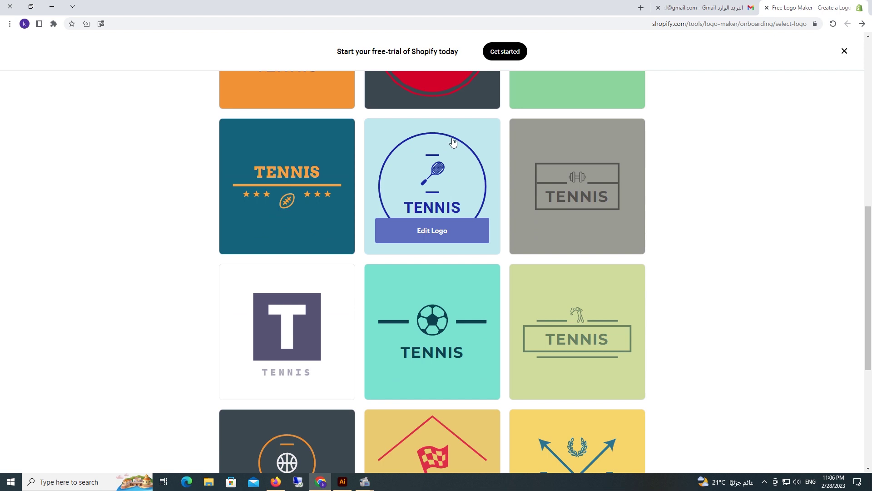
pyautogui.scroll(3, 459, 192)
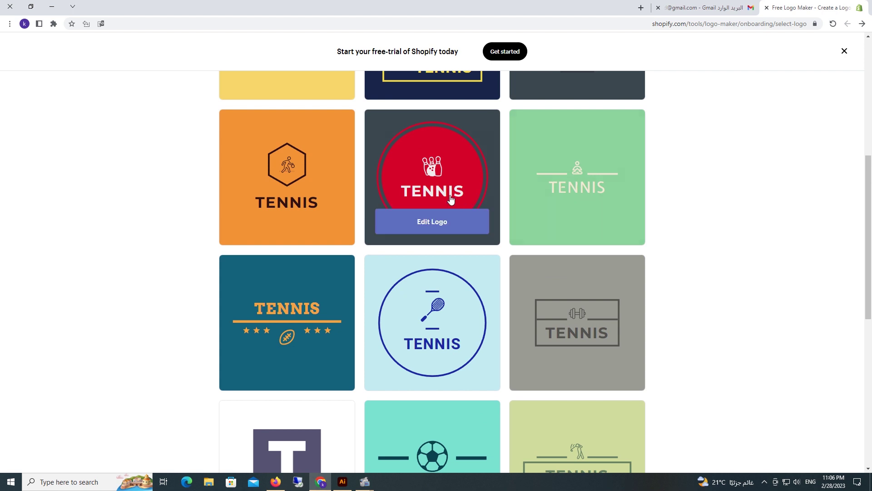
pyautogui.moveTo(335, 205)
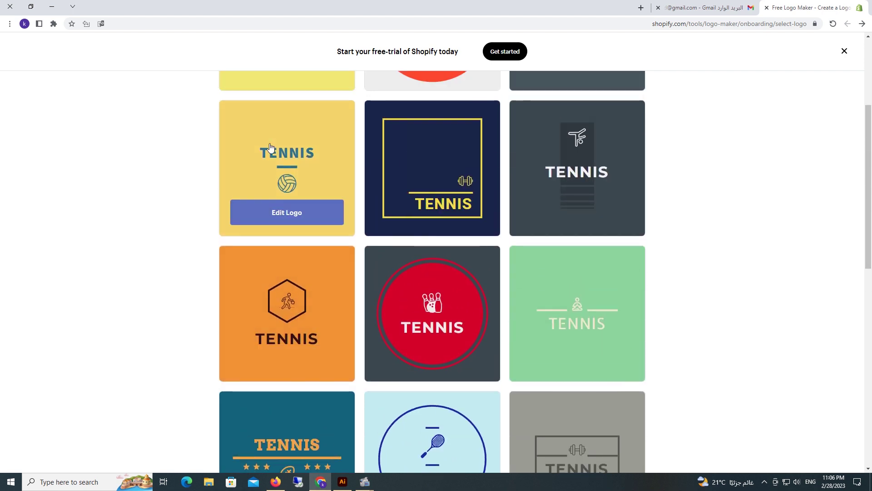
pyautogui.scroll(1, 376, 219)
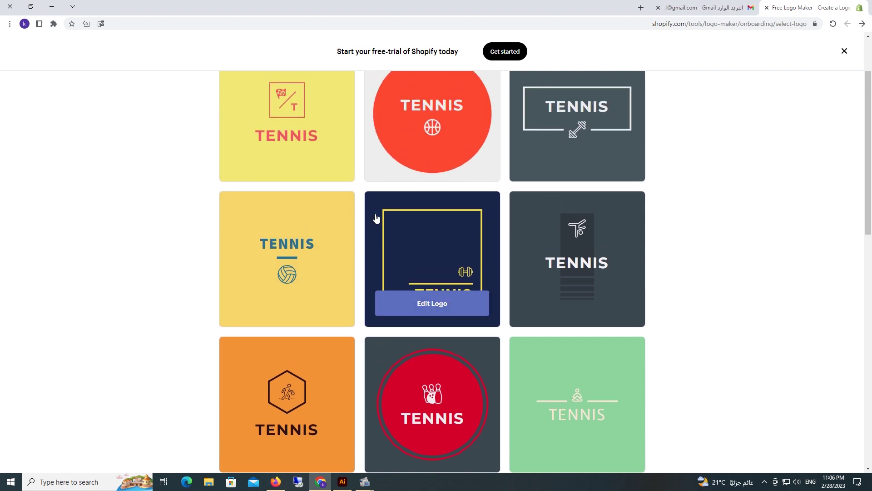
pyautogui.scroll(-6, 376, 218)
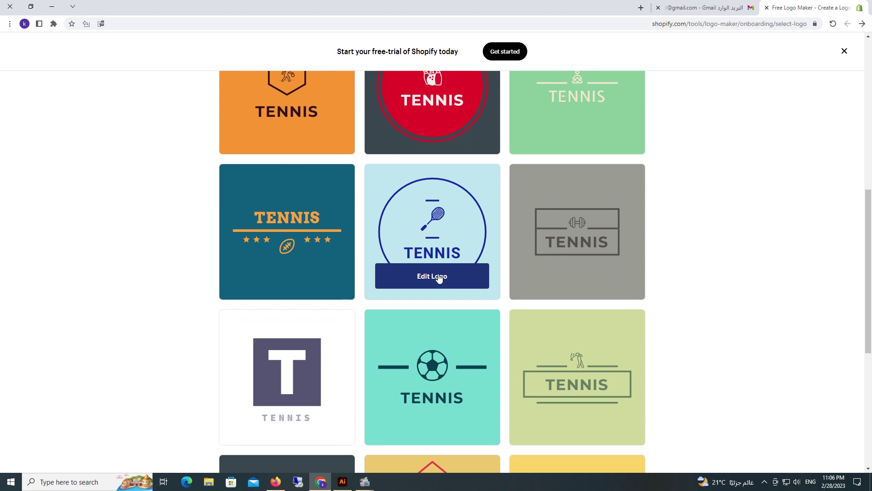
pyautogui.click(438, 285)
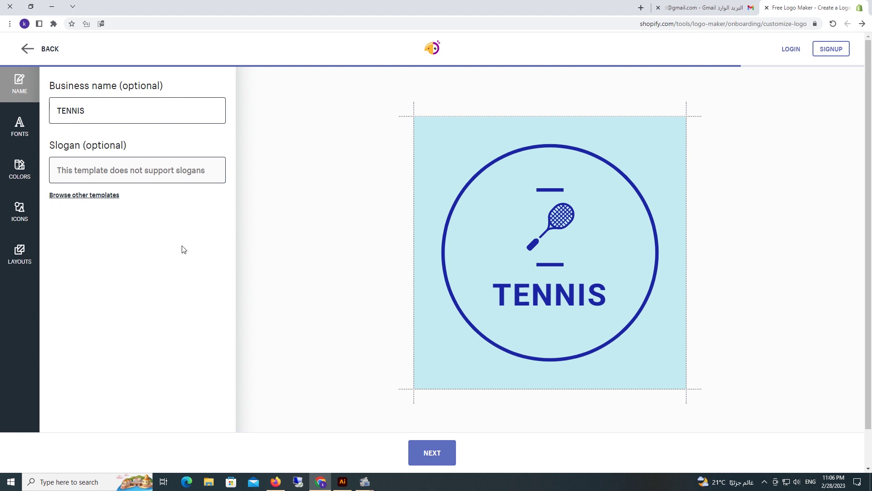
# Filter the fonts to Handwriting, try the bold ornate font, and apply the thin slanted script to the TENNIS text
pyautogui.click(19, 131)
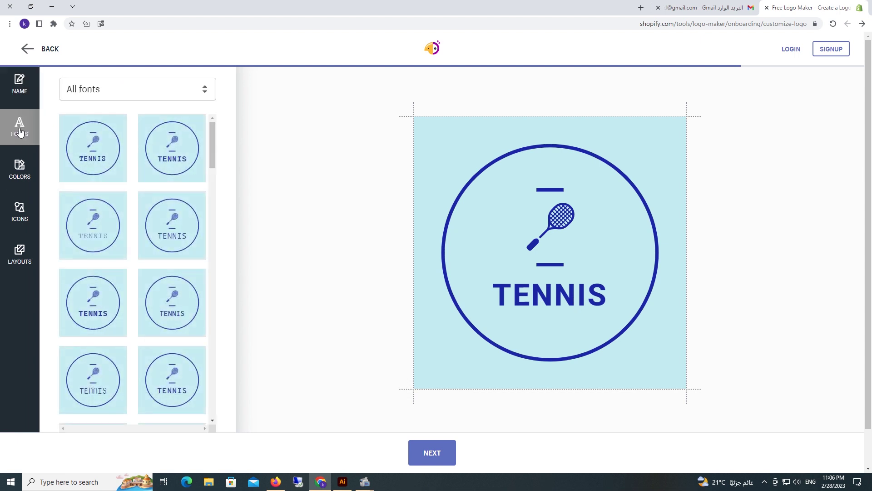
pyautogui.click(204, 94)
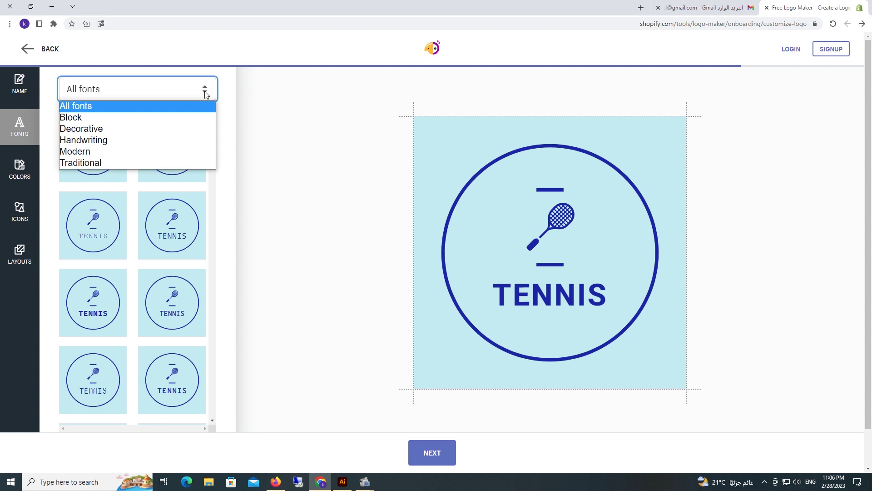
pyautogui.click(96, 140)
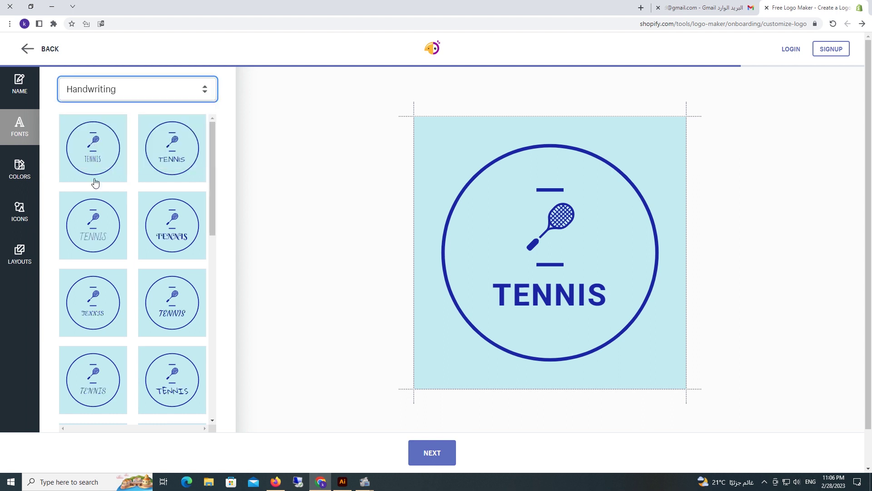
pyautogui.click(174, 222)
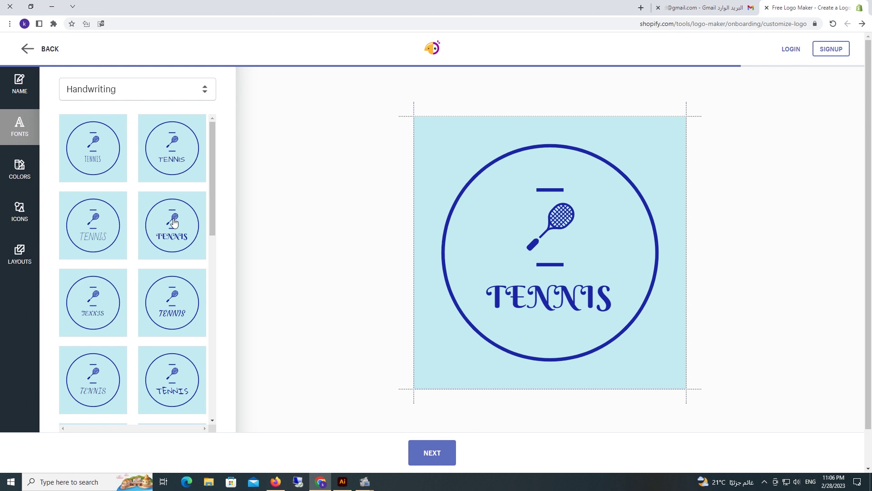
pyautogui.click(100, 386)
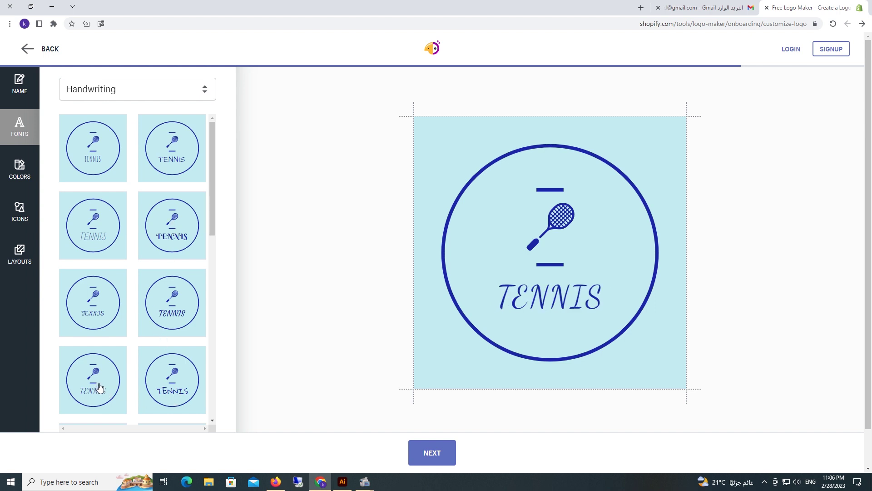
# Try the green color scheme on the logo, and apply the near-black background with white artwork
pyautogui.click(25, 176)
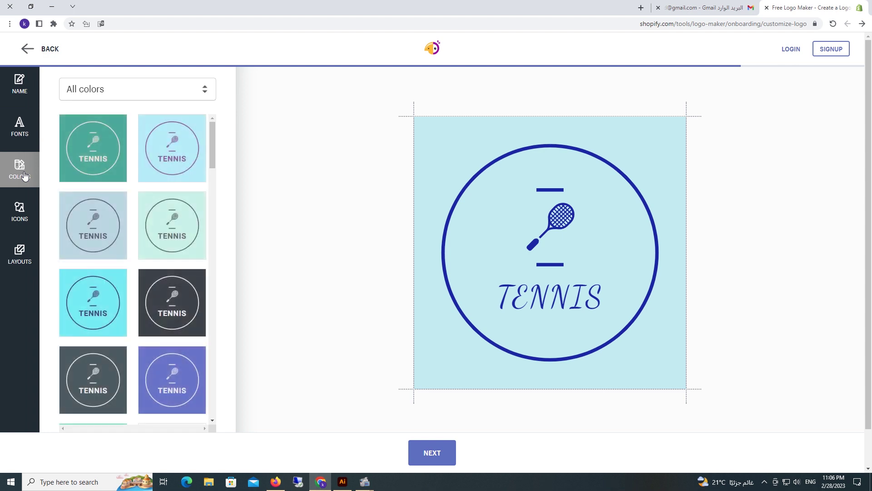
pyautogui.click(105, 145)
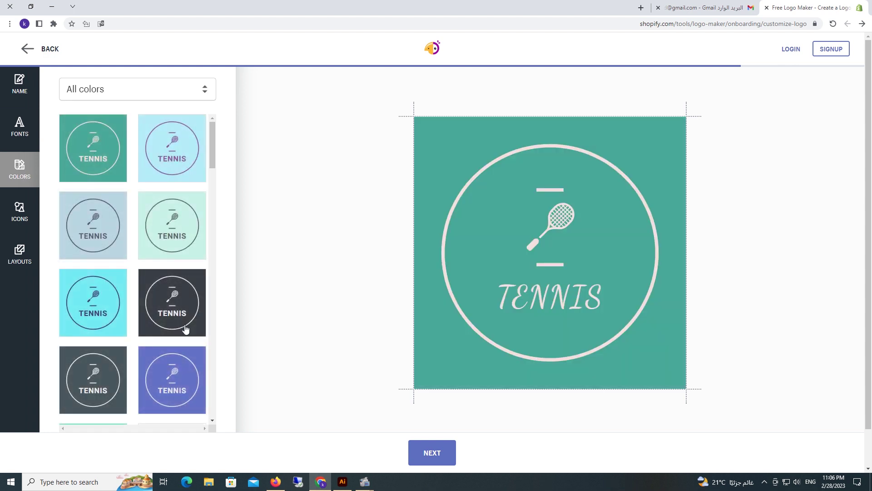
pyautogui.click(178, 303)
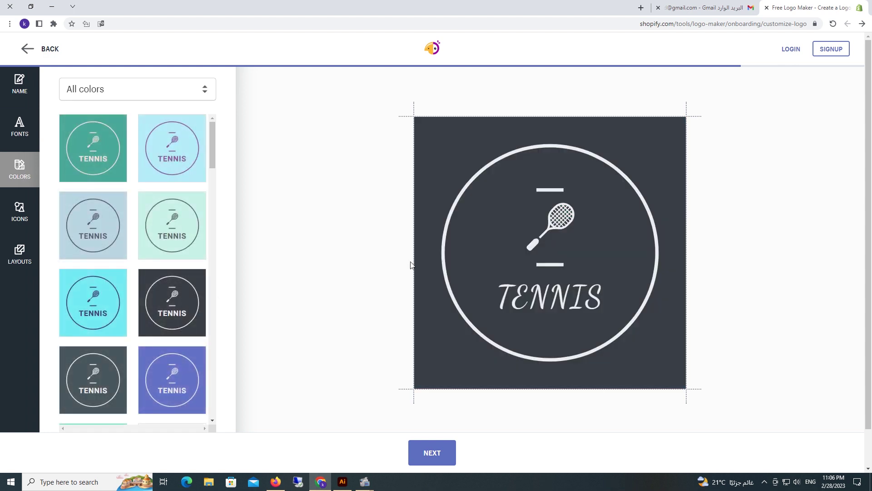
# Look through the remaining color schemes, the icon library and the layout options for the tennis logo
pyautogui.scroll(-3, 112, 236)
pyautogui.scroll(-5, 113, 241)
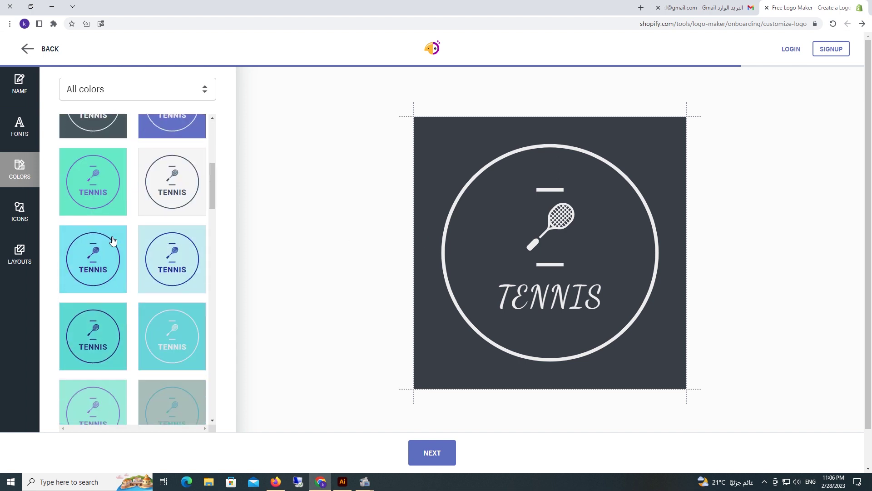
pyautogui.scroll(-6, 112, 241)
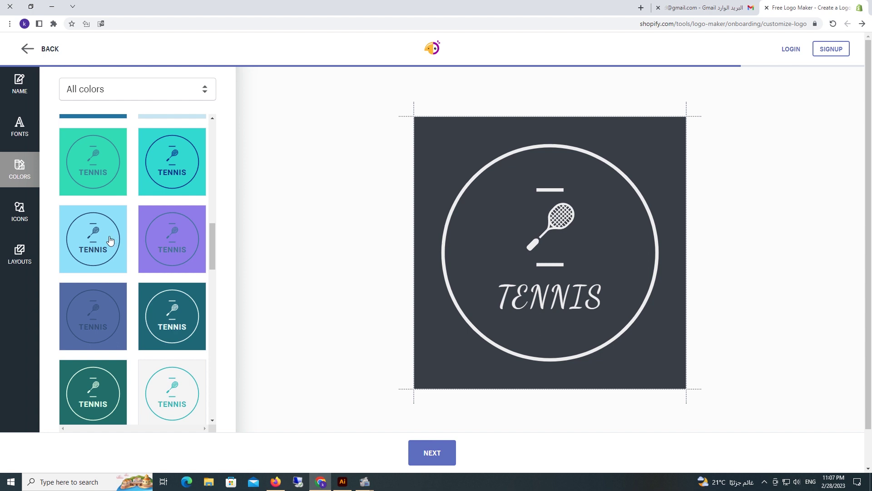
pyautogui.click(18, 215)
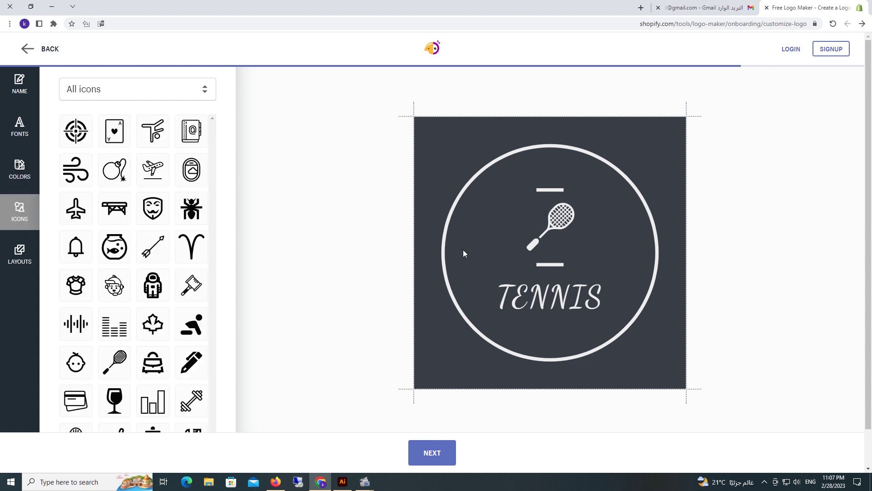
pyautogui.click(20, 261)
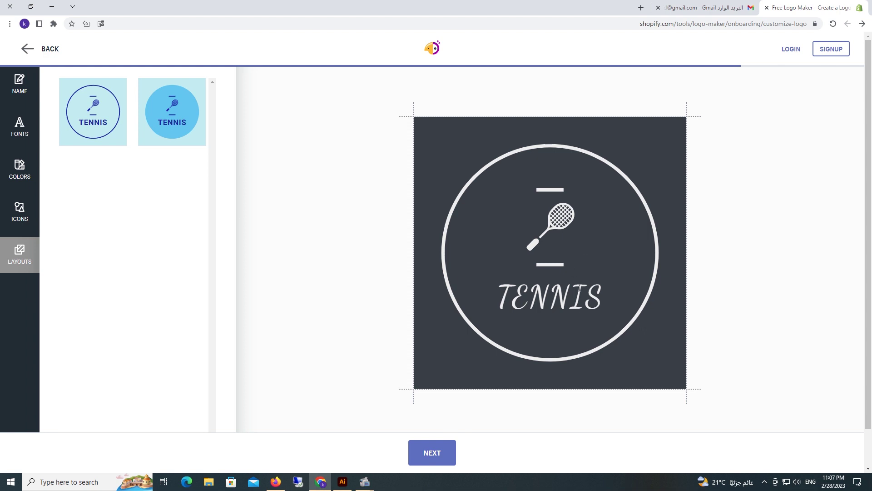
# Finish the logo design, request its download, and create an account with the email address and password to receive the files
pyautogui.click(443, 466)
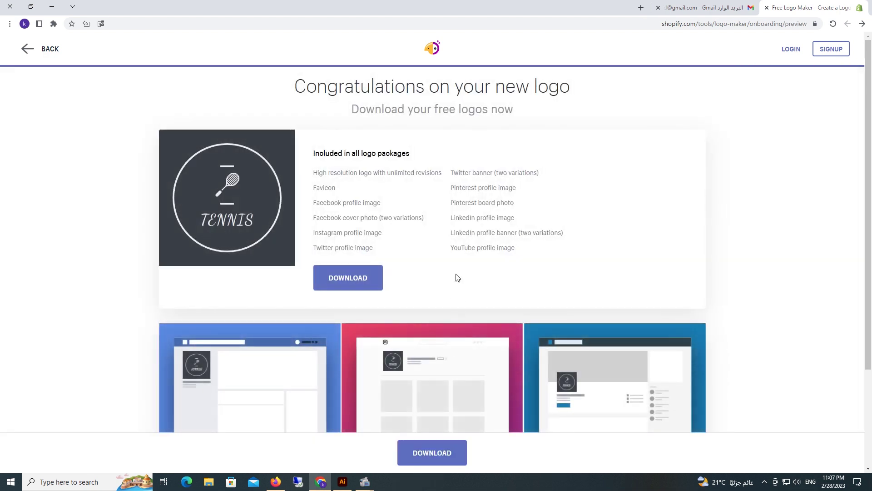
pyautogui.click(369, 282)
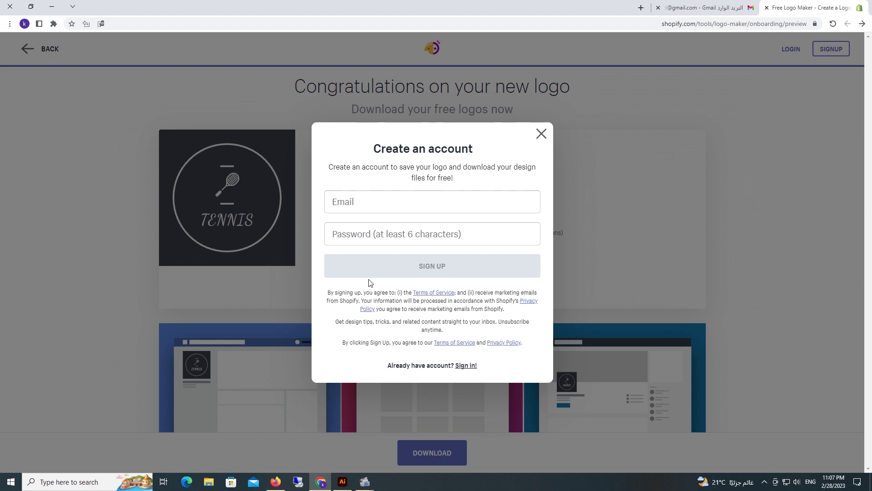
pyautogui.click(395, 207)
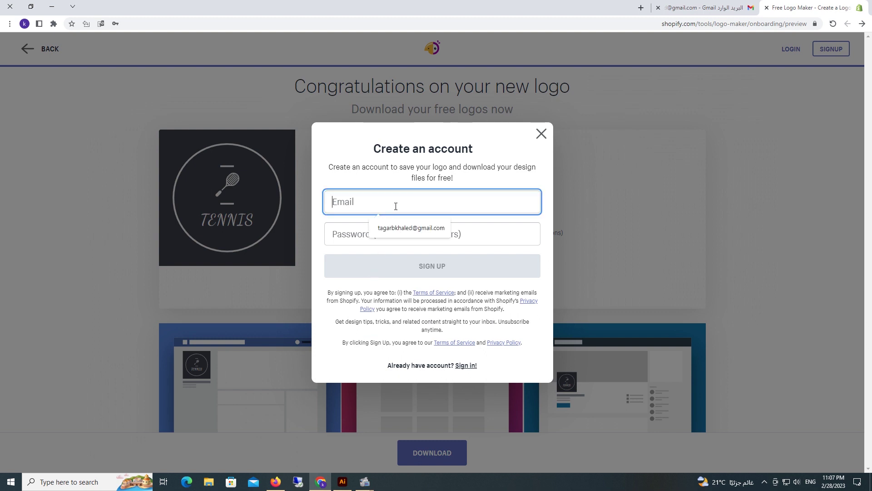
pyautogui.click(406, 227)
pyautogui.click(428, 237)
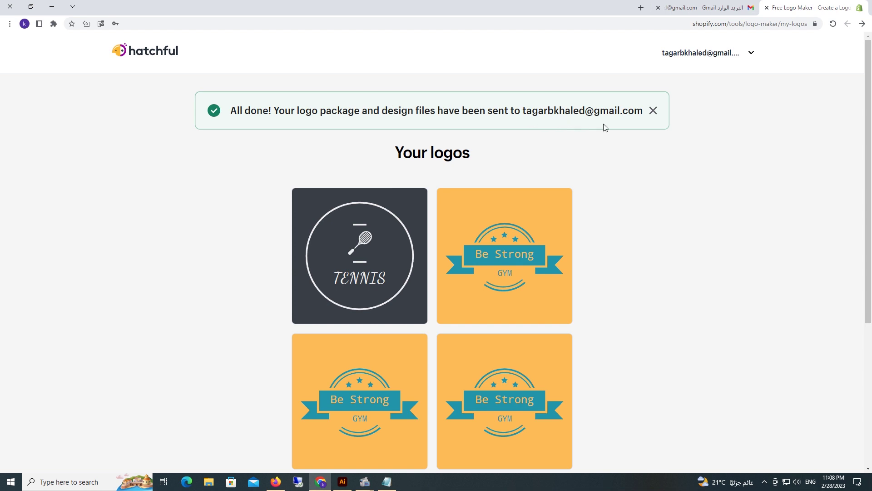
# Switch to Gmail, refresh the inbox, and download HatchfulExport-All.zip from the "Your Hatchful brand assets" email
pyautogui.click(731, 9)
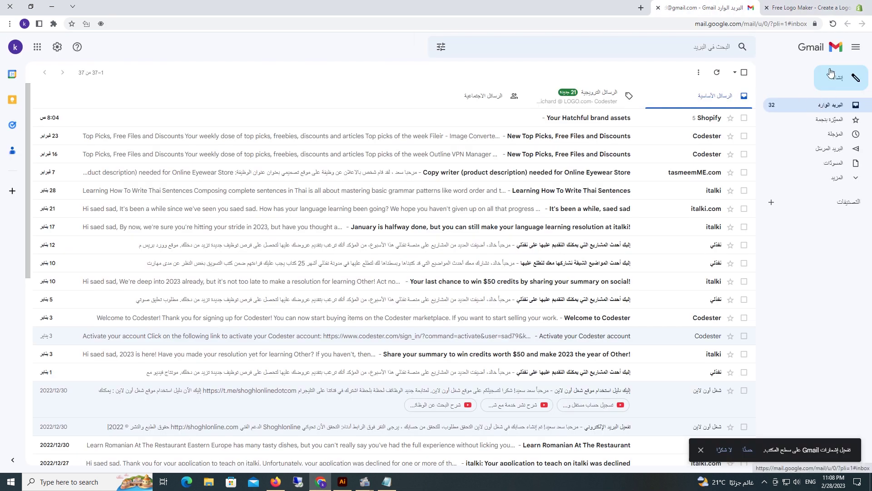
pyautogui.click(833, 24)
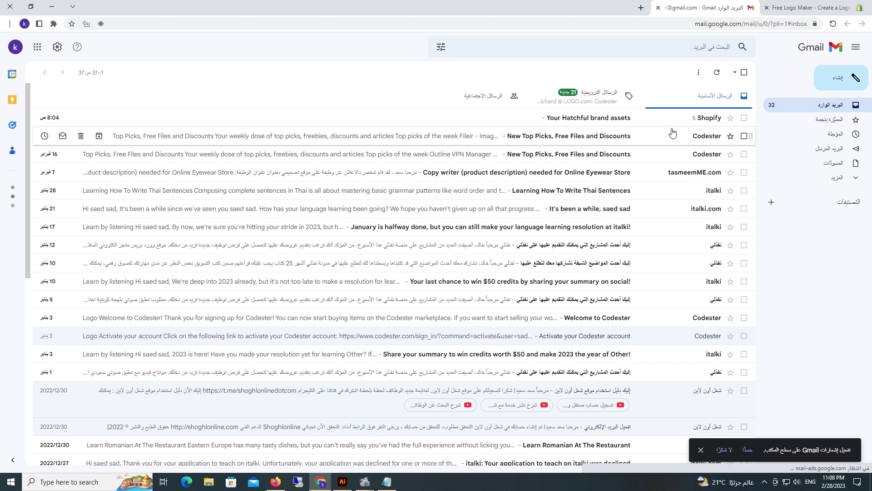
pyautogui.click(605, 121)
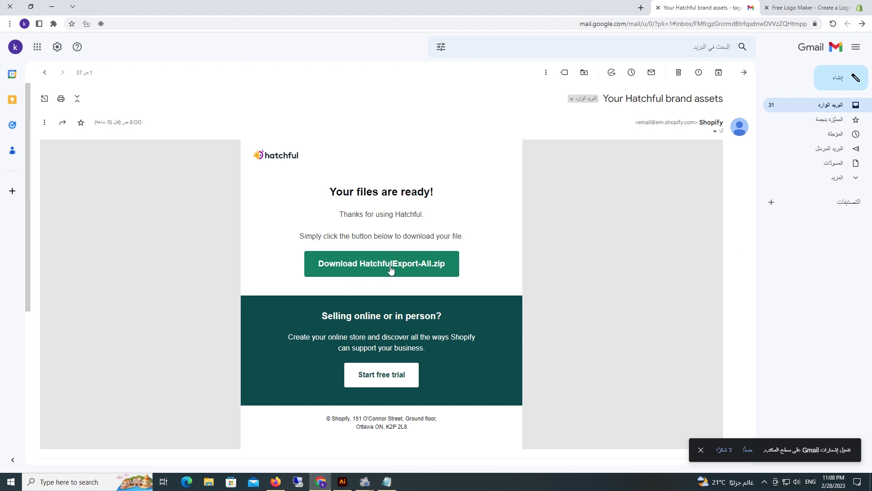
pyautogui.click(422, 270)
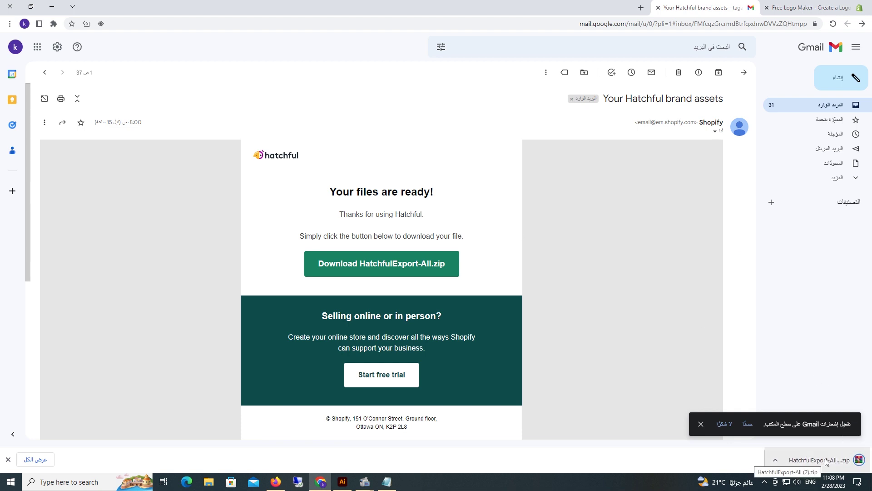
# Open the downloaded zip archive, dismiss the WinRAR license reminder, and examine the Facebook, Instagram and LinkedIn image files
pyautogui.click(826, 459)
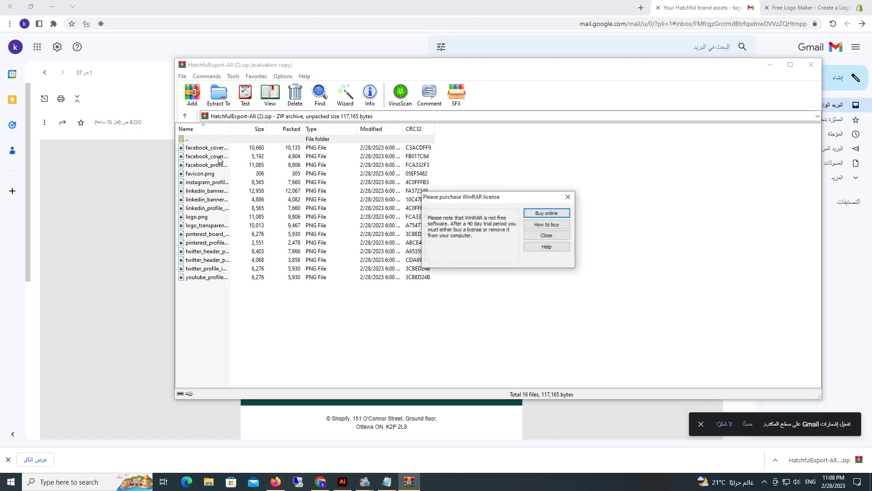
pyautogui.click(546, 236)
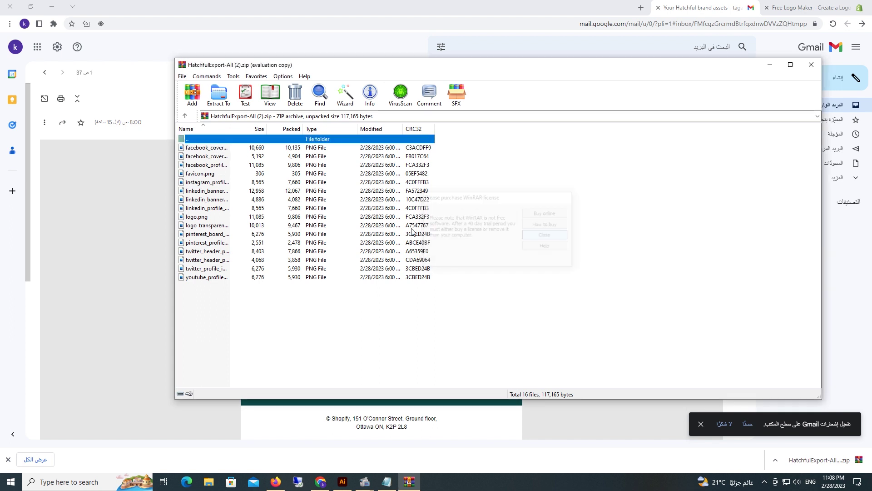
pyautogui.click(212, 149)
pyautogui.click(223, 157)
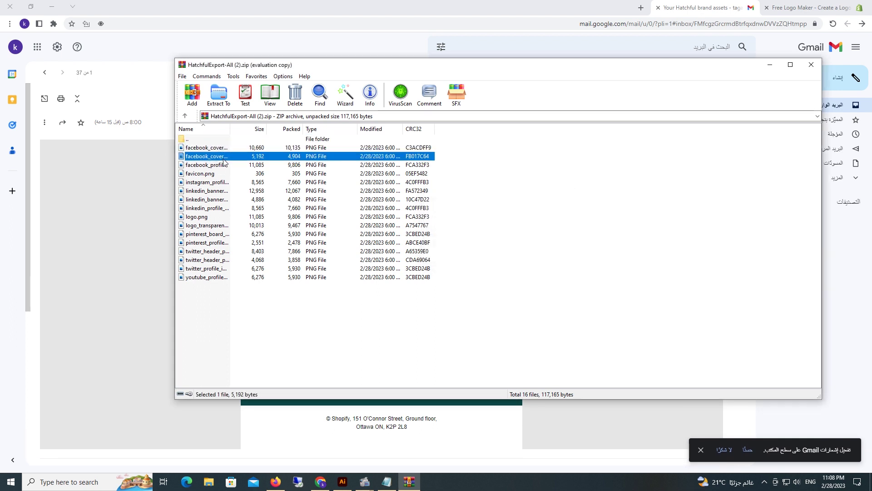
pyautogui.click(222, 168)
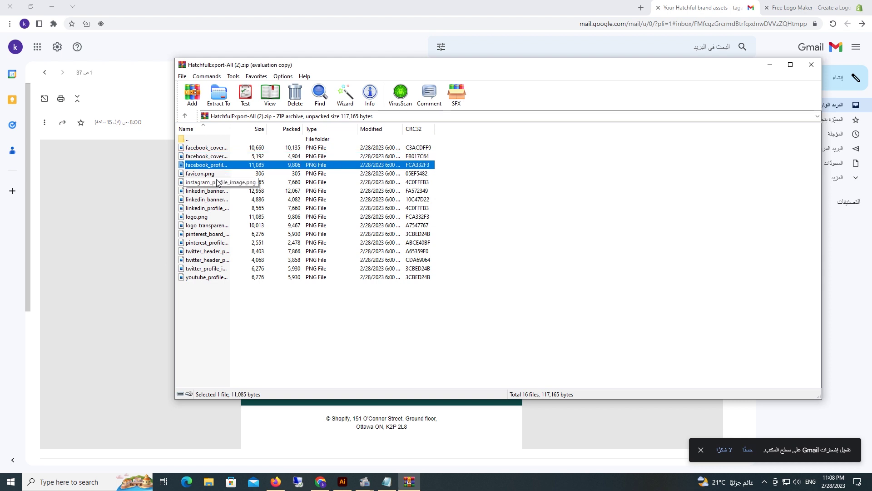
pyautogui.click(216, 184)
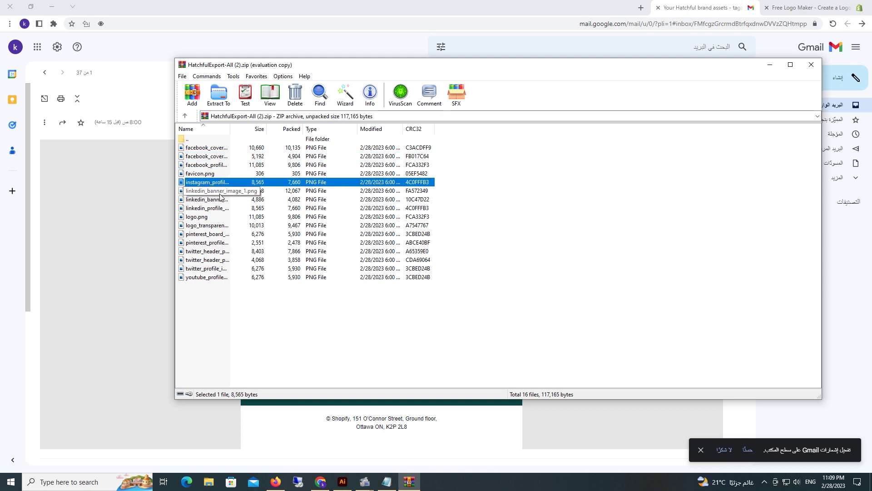
pyautogui.click(221, 192)
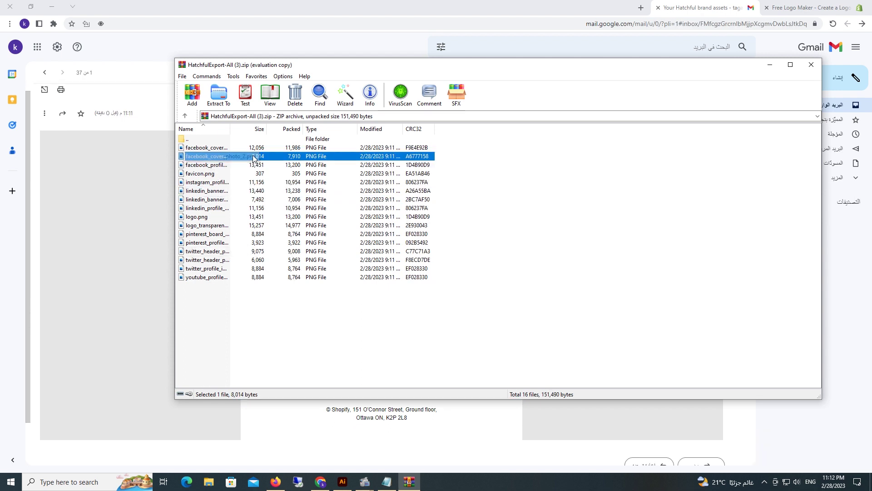
# Place facebook_cover_photo_2.png from the archive onto the blank artboard in Illustrator
pyautogui.moveTo(254, 158); pyautogui.dragTo(359, 225)
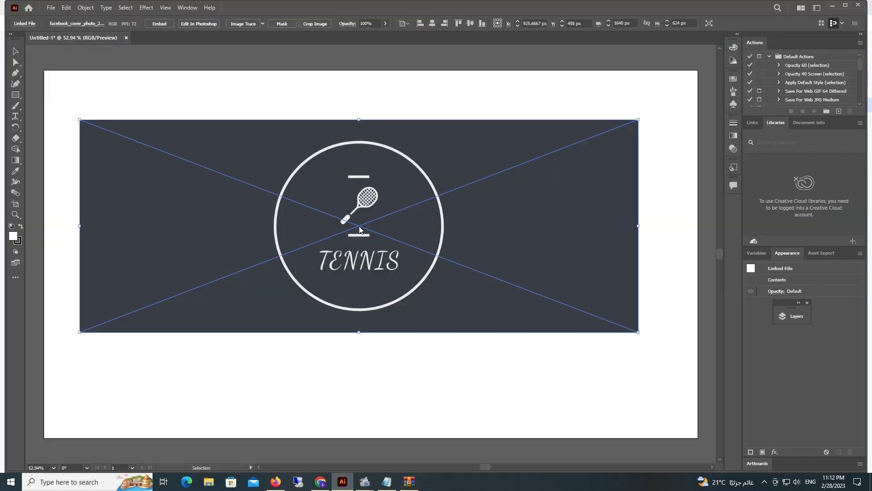
pyautogui.click(342, 383)
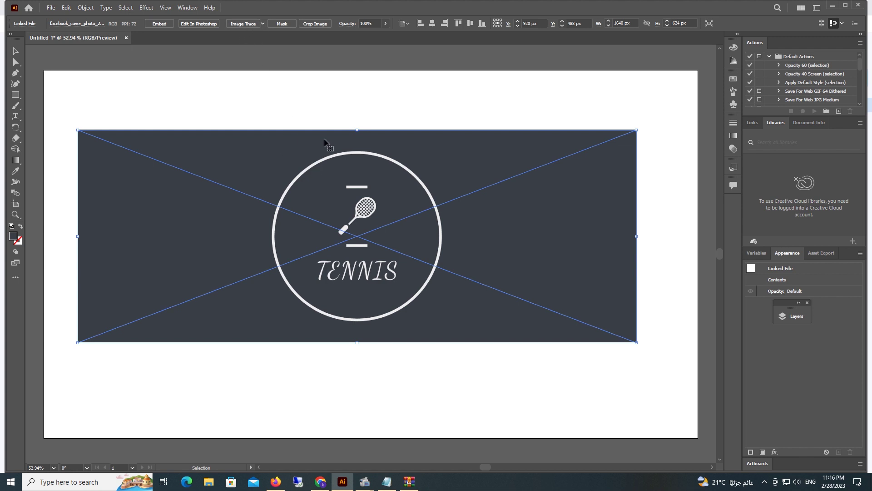
# Trace the placed cover image with the 16 Colors preset and expand the tracing into editable paths
pyautogui.click(263, 24)
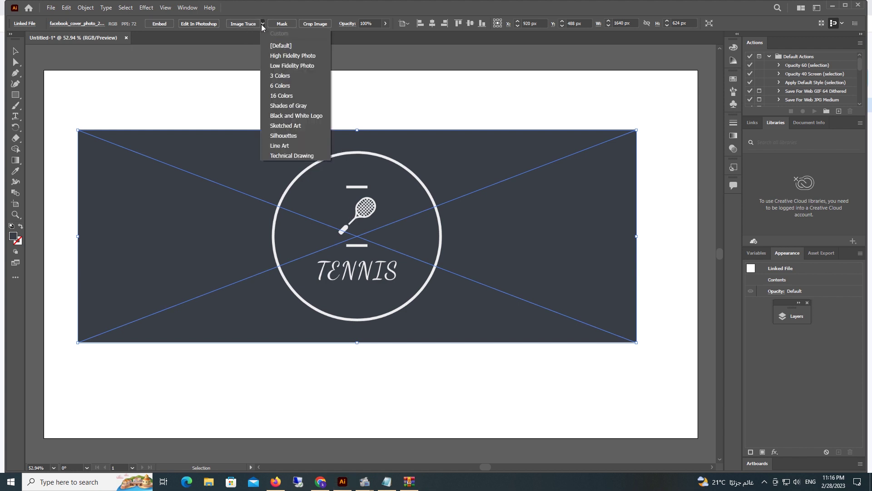
pyautogui.click(283, 96)
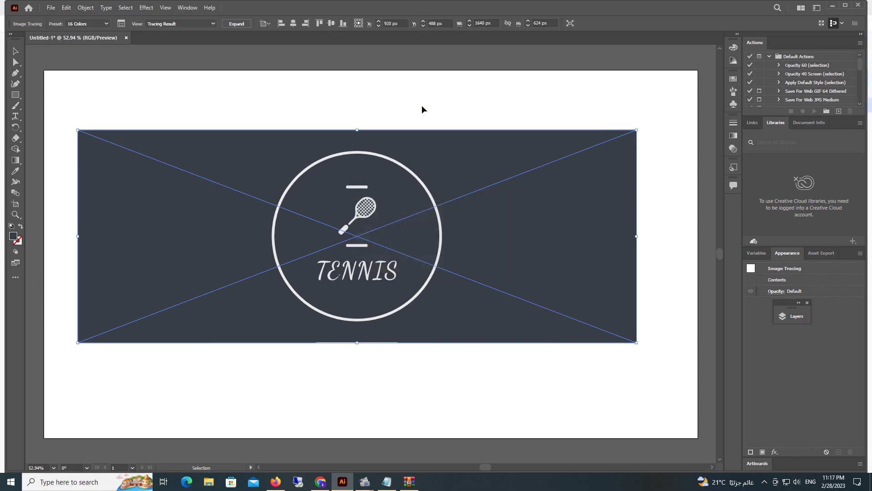
pyautogui.click(237, 24)
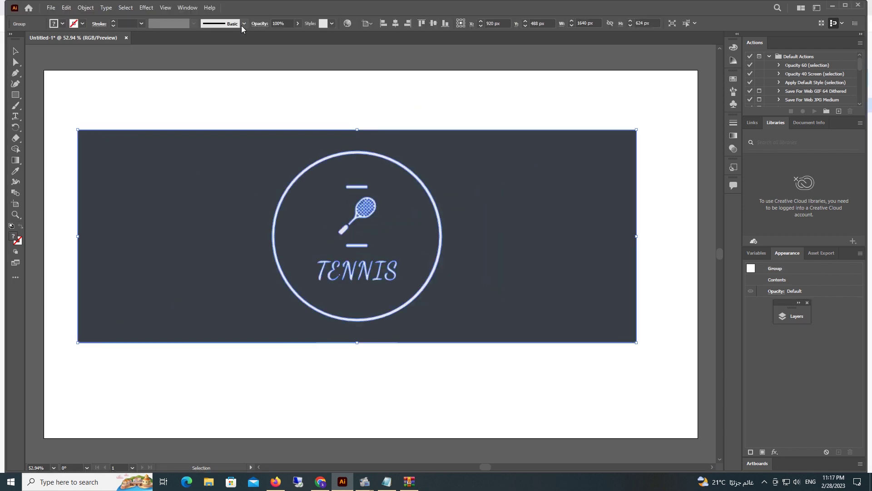
pyautogui.click(489, 101)
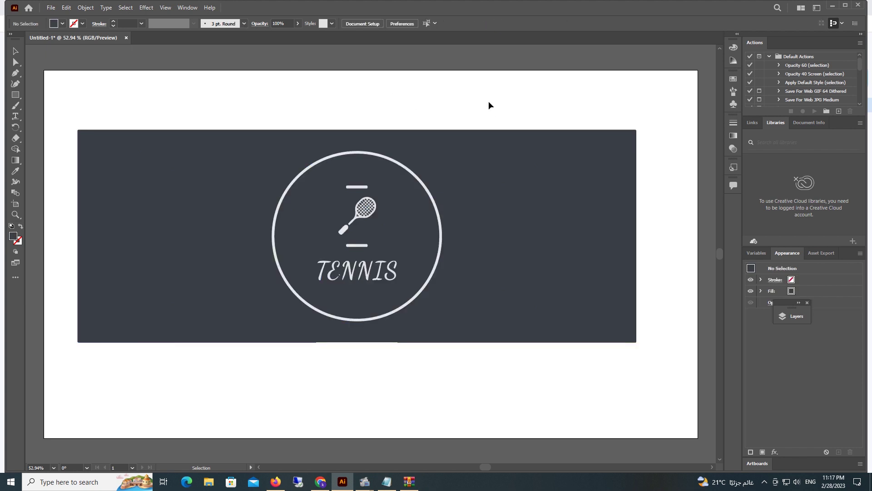
# Expand the traced group in the layer list, hide the wide dark background path, and test the dark inner circle's visibility
pyautogui.click(781, 316)
pyautogui.click(703, 180)
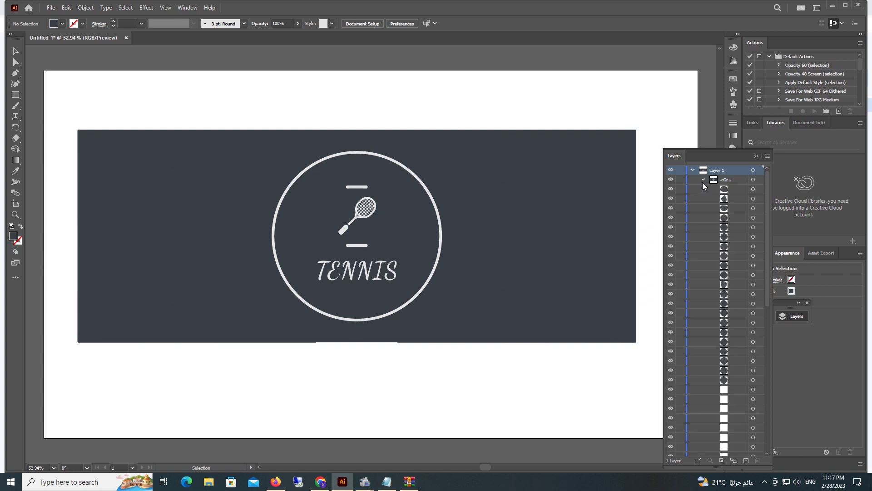
pyautogui.scroll(-10, 704, 210)
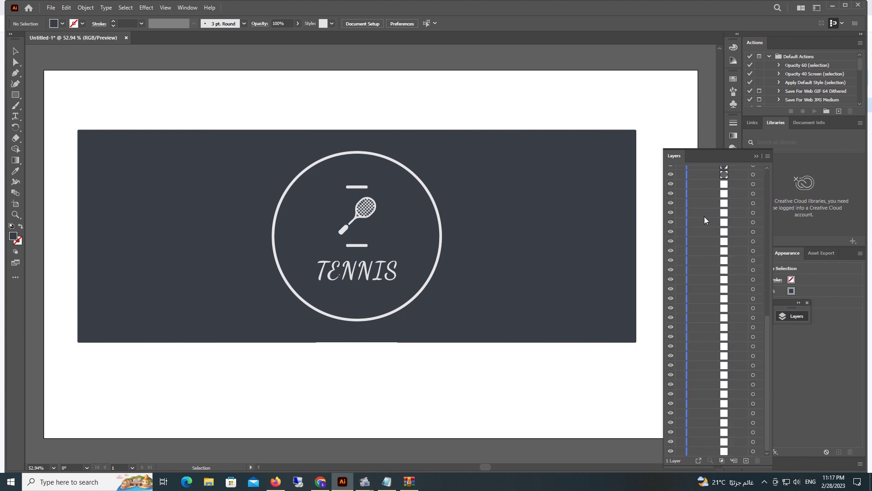
pyautogui.click(671, 453)
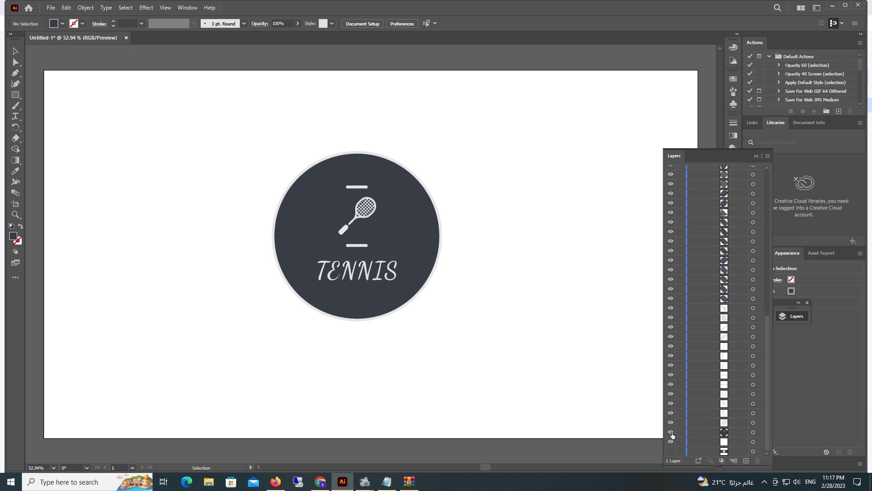
pyautogui.click(671, 432)
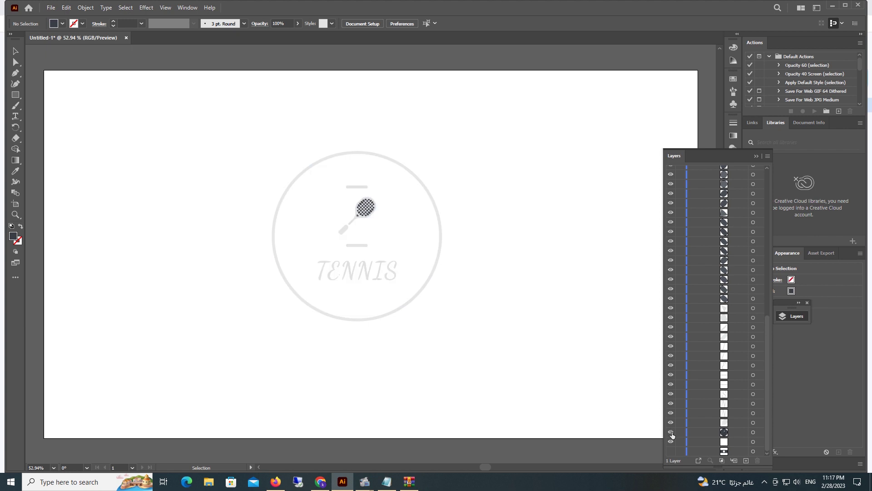
pyautogui.click(672, 435)
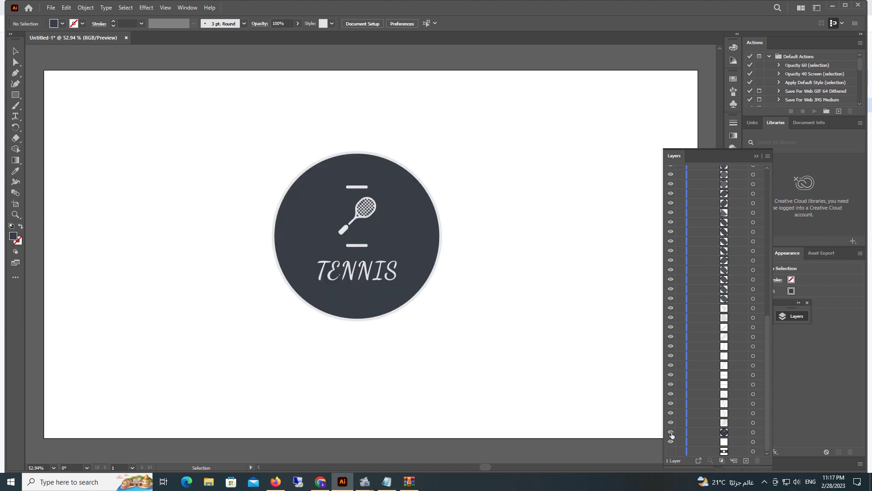
# Select the traced tennis logo group and ungroup it
pyautogui.click(390, 271)
pyautogui.rightClick(391, 271)
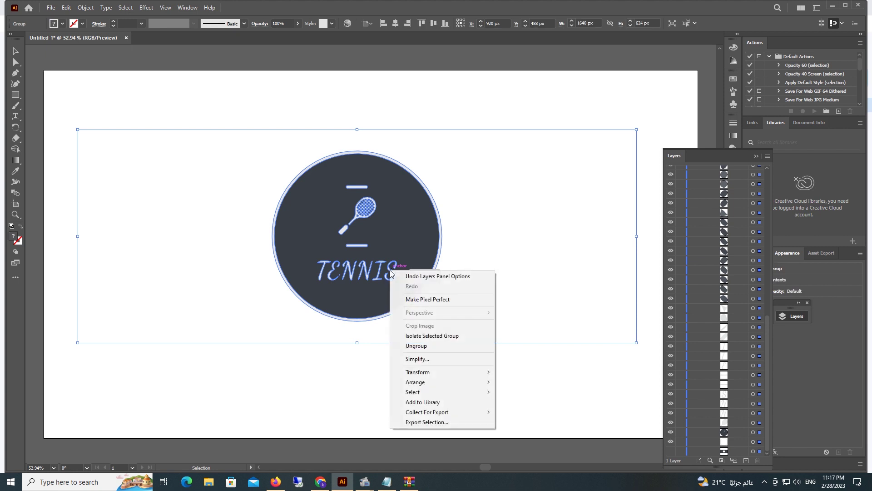
pyautogui.click(420, 345)
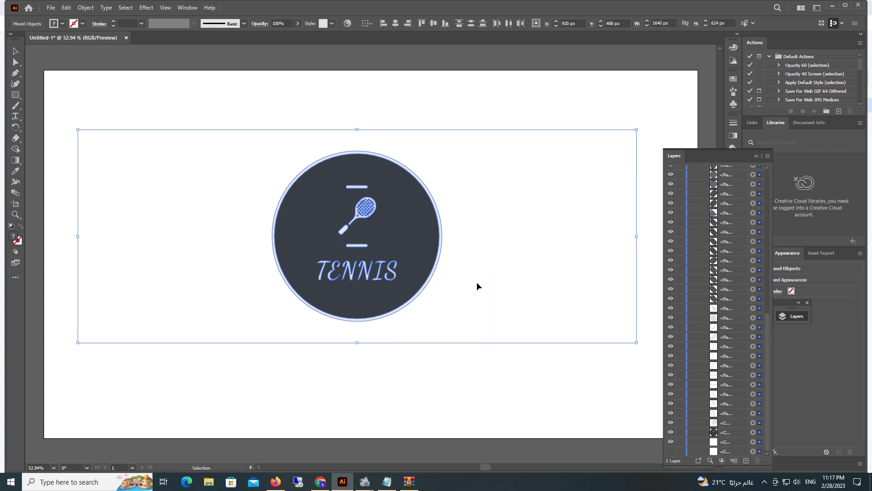
# Hide the dark inner circle path and show it again so that it drops out of the logo selection
pyautogui.click(671, 432)
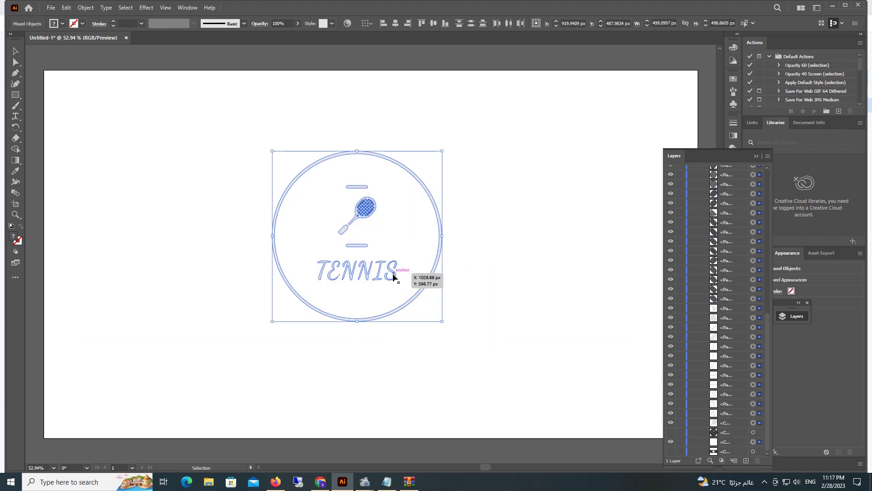
pyautogui.moveTo(395, 275); pyautogui.dragTo(396, 273)
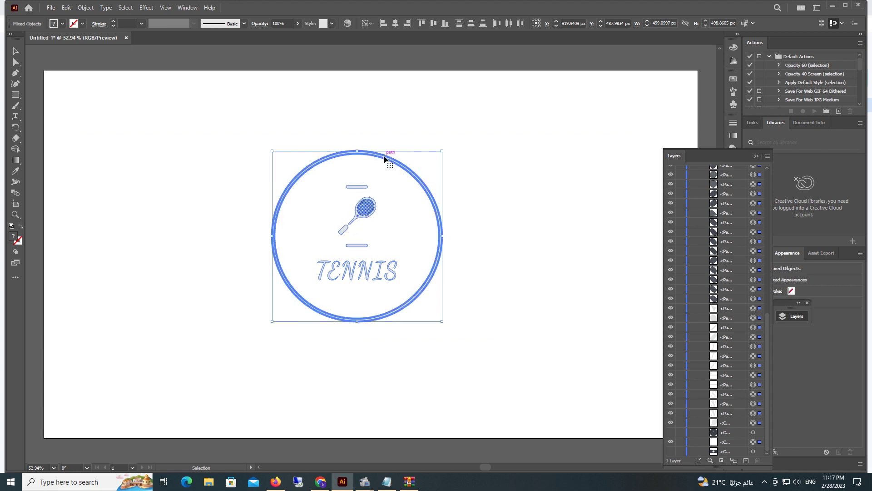
pyautogui.click(671, 432)
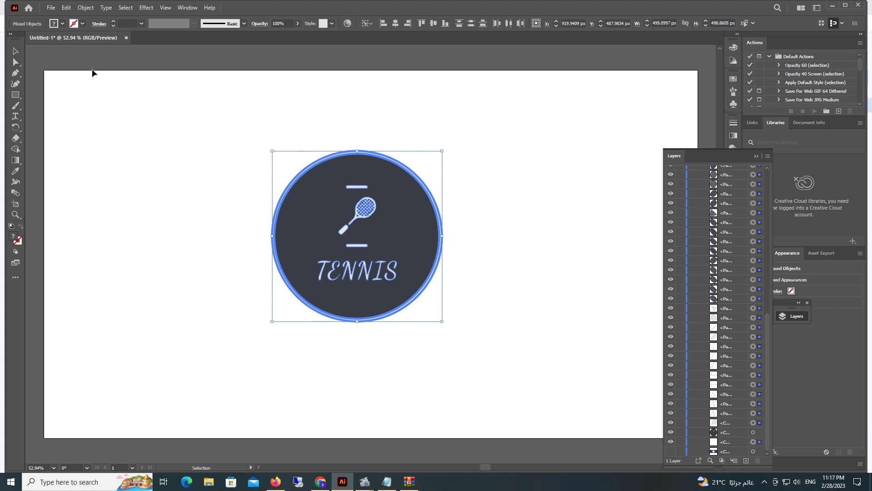
# Fill the selected outer ring, racket, short bars and TENNIS lettering with the bright green swatch
pyautogui.click(62, 24)
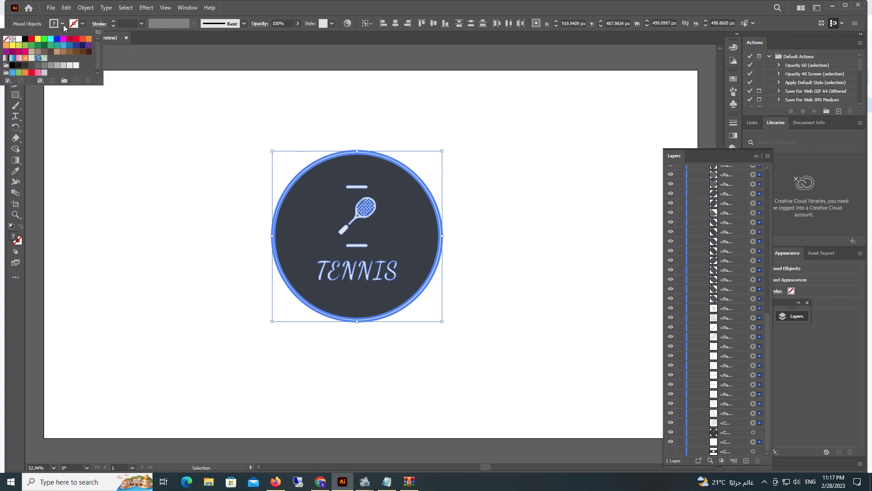
pyautogui.click(45, 39)
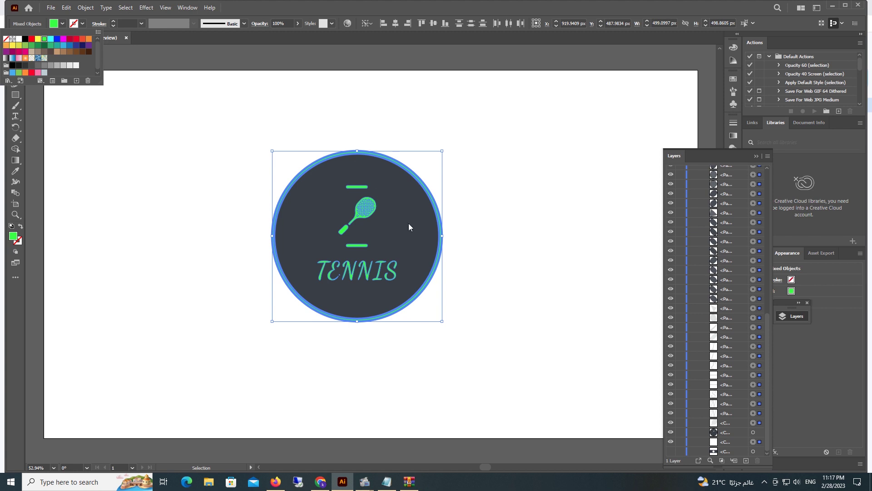
pyautogui.press('Escape')
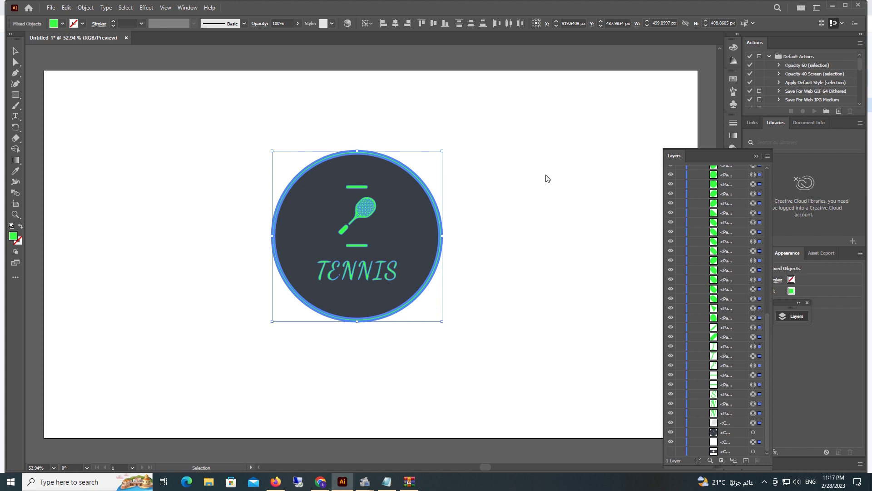
pyautogui.scroll(2, 548, 179)
pyautogui.scroll(-2, 547, 178)
# Switch to Chrome and look over the saved designs on Hatchful's Your logos page
pyautogui.click(321, 482)
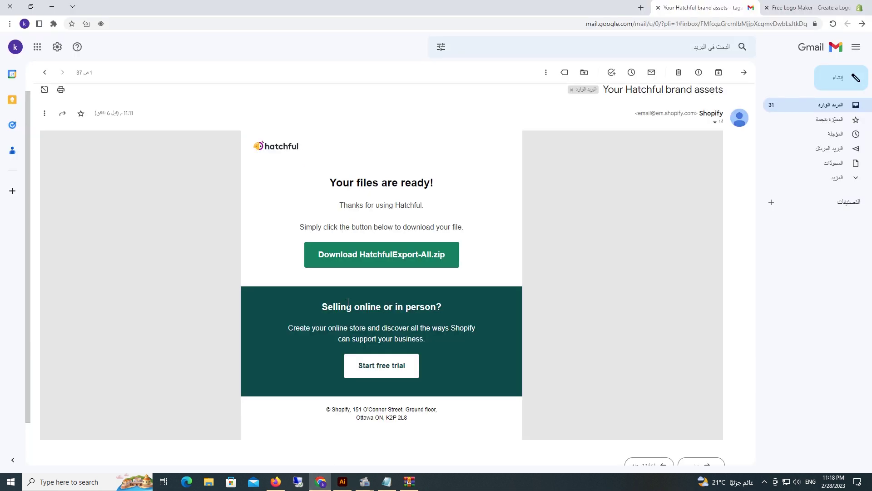
pyautogui.click(831, 12)
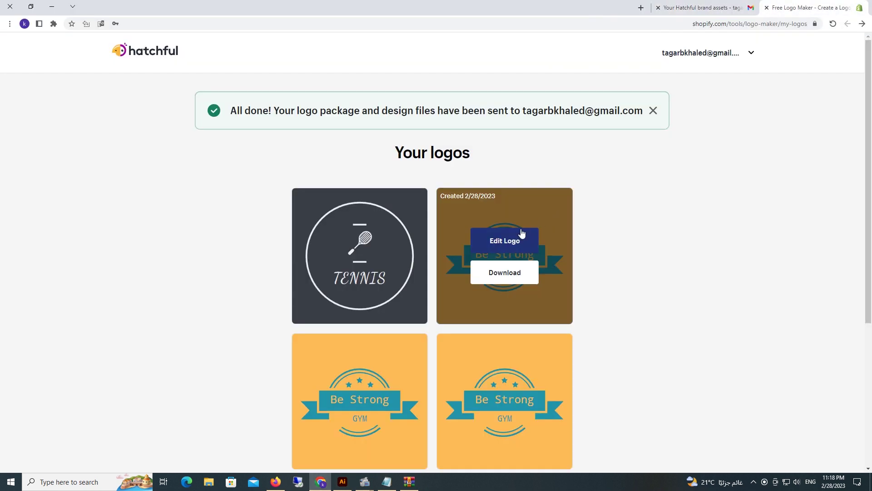
pyautogui.scroll(-2, 613, 245)
pyautogui.moveTo(334, 162)
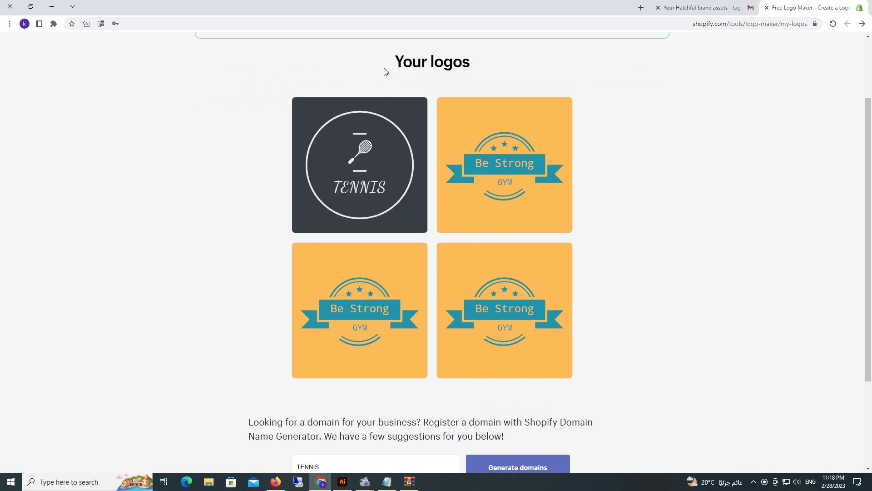
pyautogui.scroll(2, 598, 154)
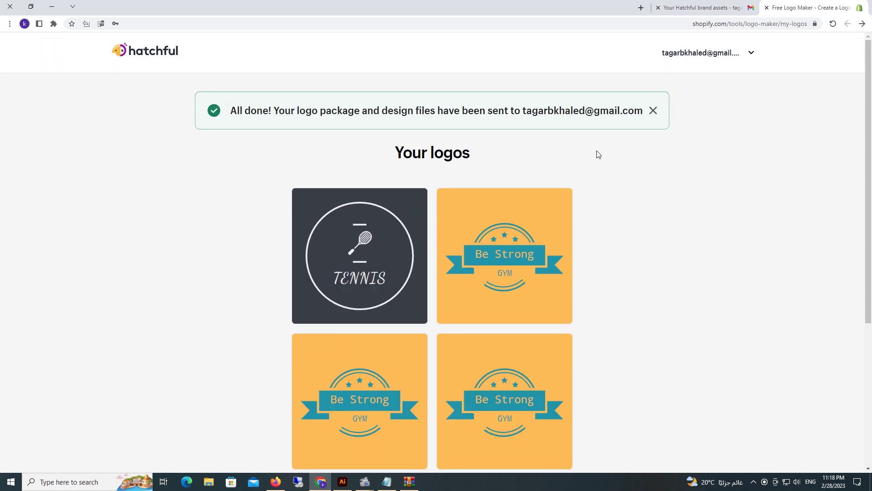